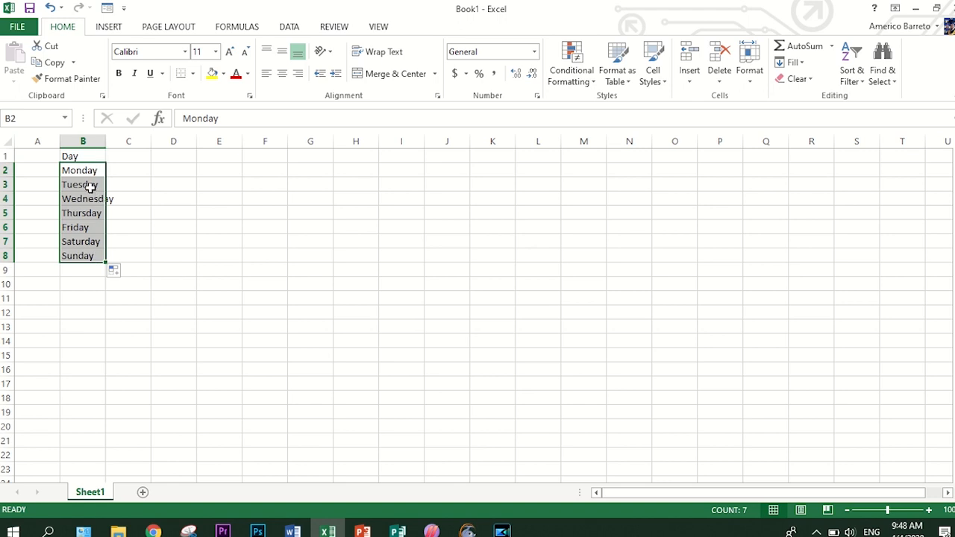
Widen column B by hand until Wednesday fits and narrow it back again.
left_click(91, 175)
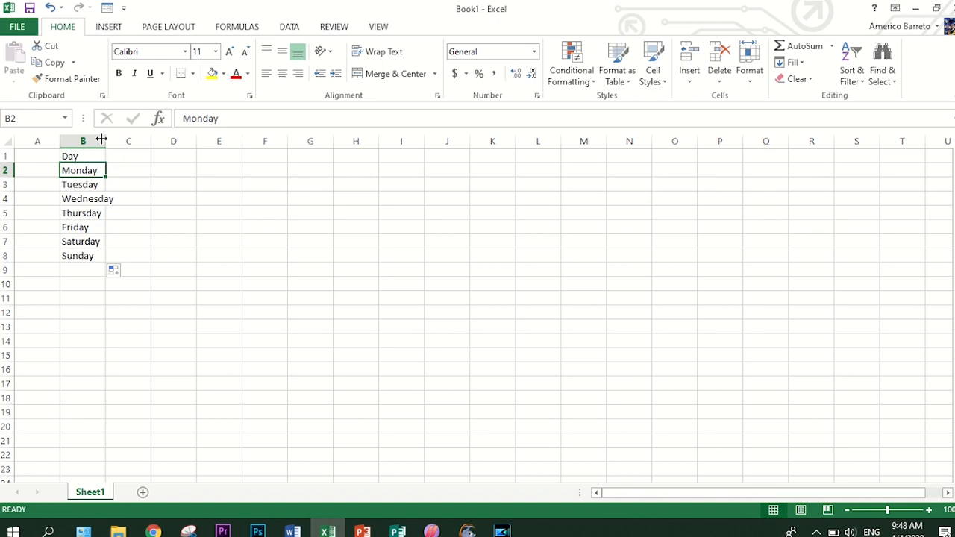
left_click(109, 202)
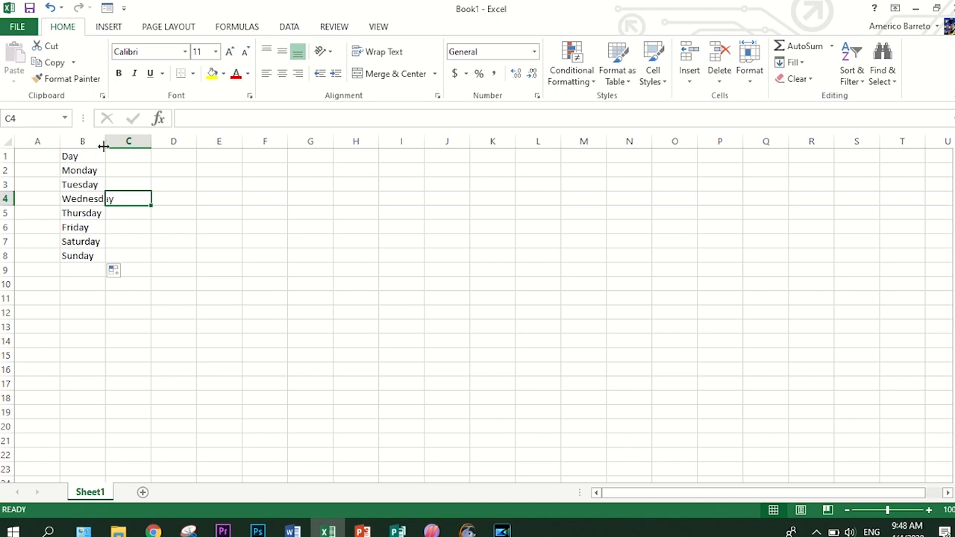
left_click_drag(104, 141, 139, 141)
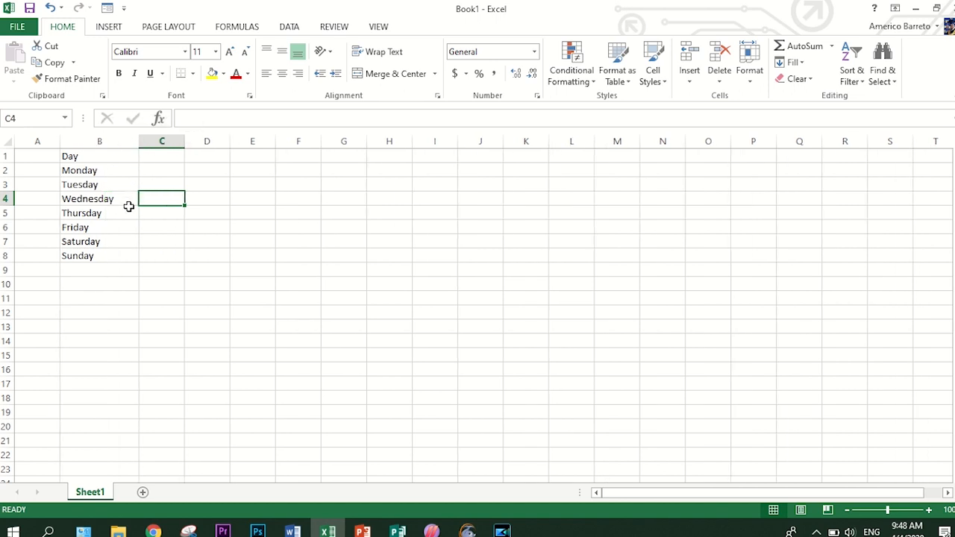
left_click_drag(119, 213, 123, 198)
left_click_drag(139, 141, 102, 142)
AutoFit column B to the width of its longest weekday name.
left_click(105, 152)
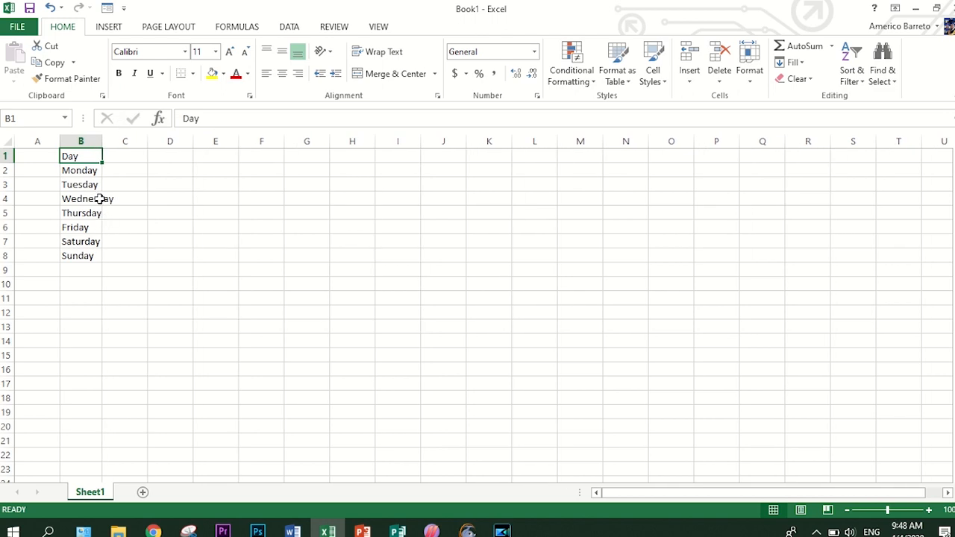
double_click(101, 141)
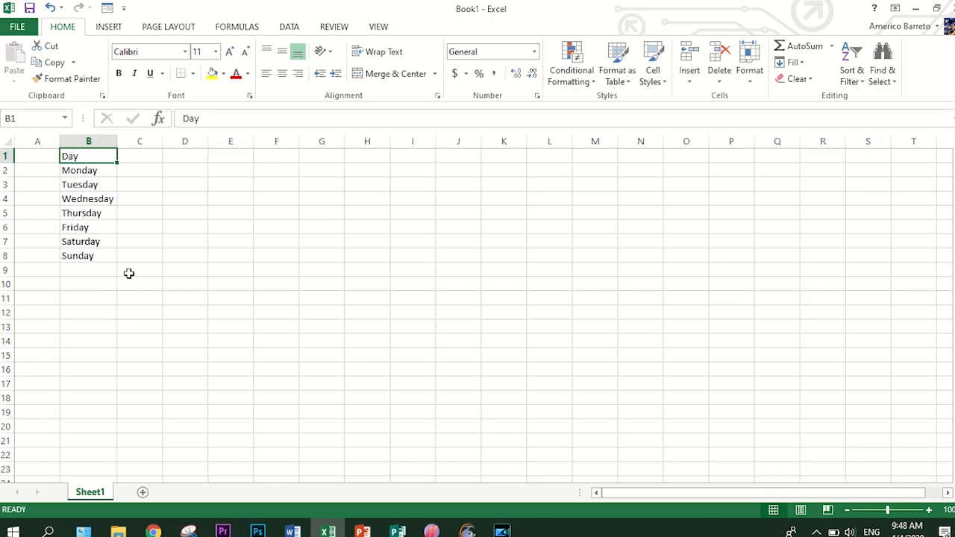
left_click(108, 258)
left_click(84, 167)
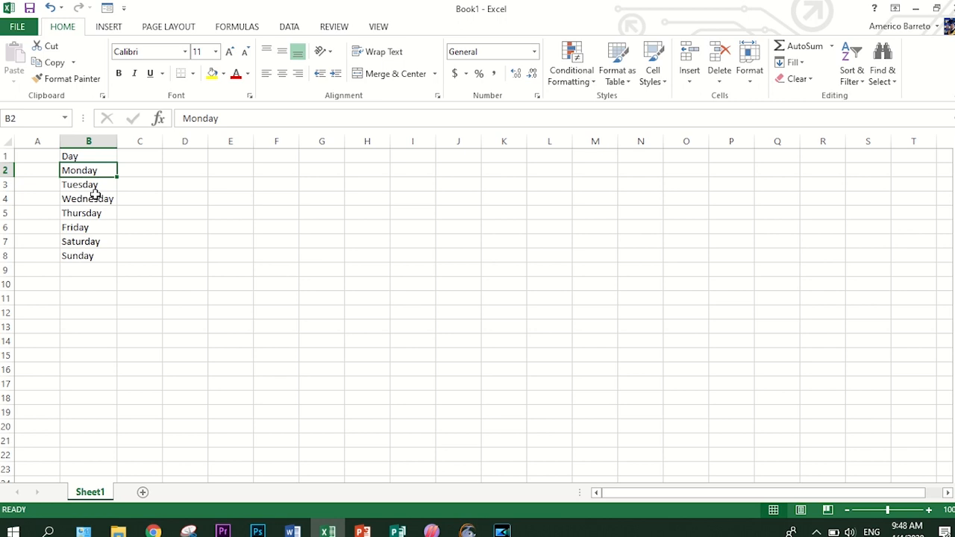
left_click(84, 156)
left_click(84, 212)
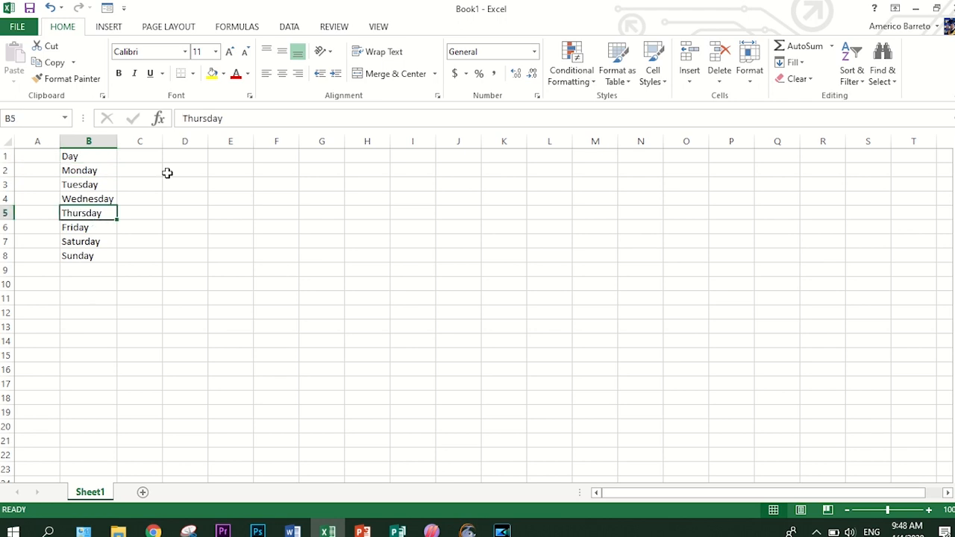
left_click(147, 159)
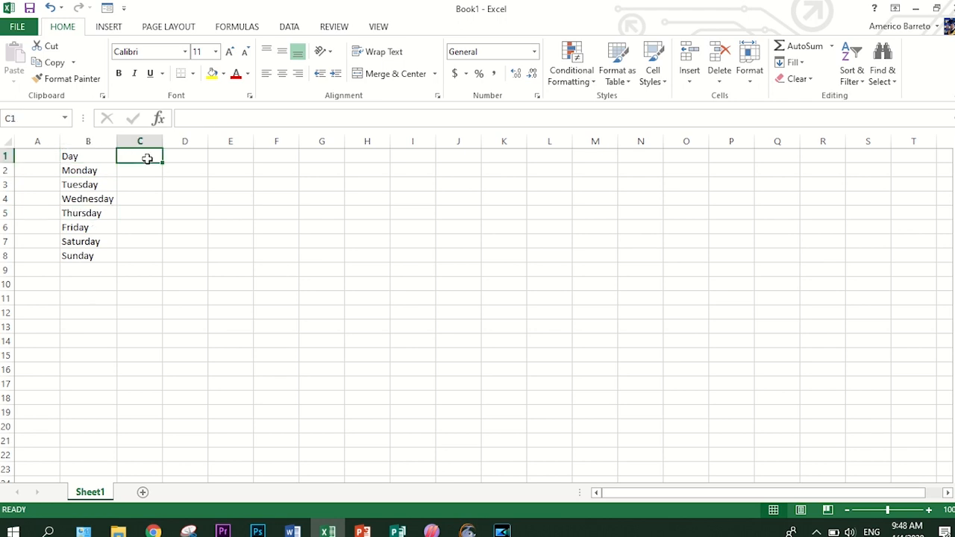
Clear the full weekday names from B2:B8, keeping the Day heading.
left_click(73, 173)
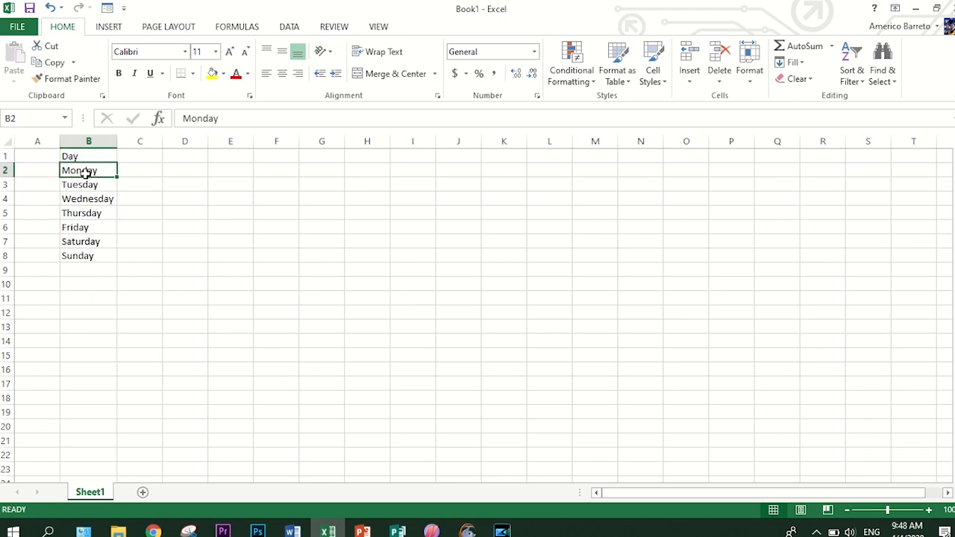
left_click_drag(86, 171, 87, 254)
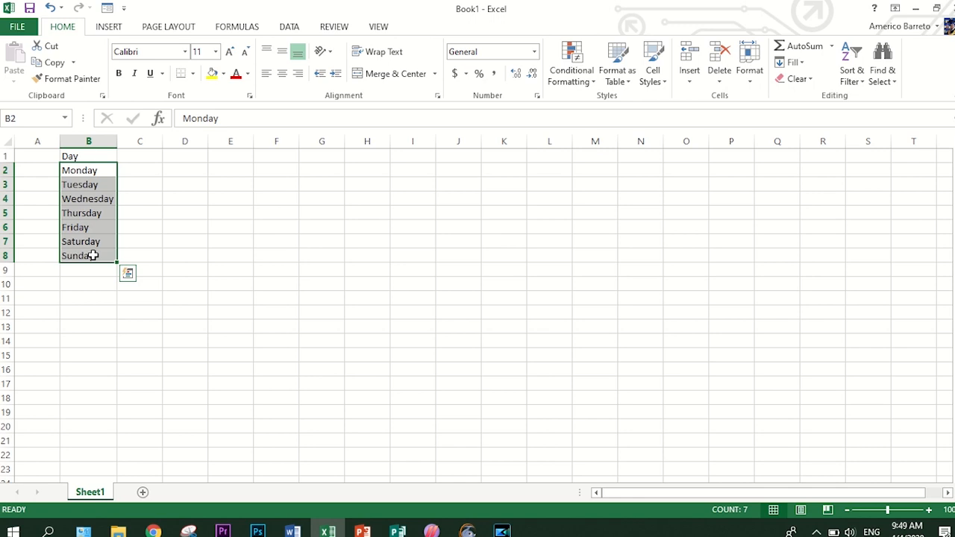
key("Delete")
Enter Mon in B2 and autofill the abbreviated weekdays down through B8.
left_click(91, 176)
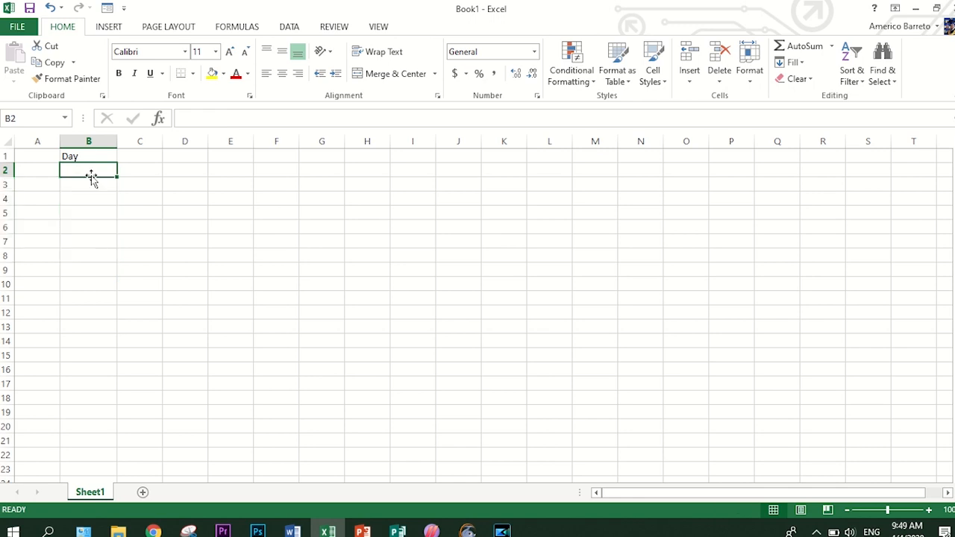
type("Mon")
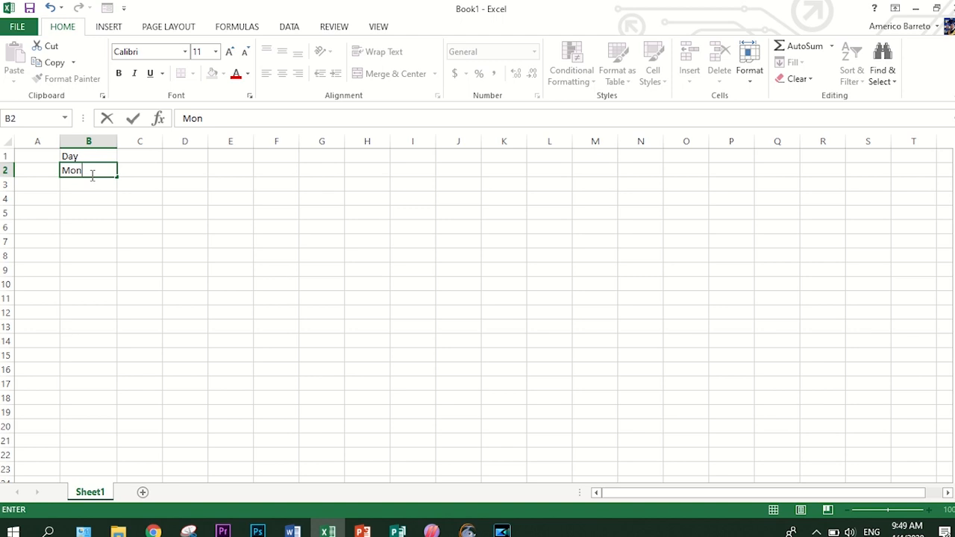
key("Return")
left_click(86, 171)
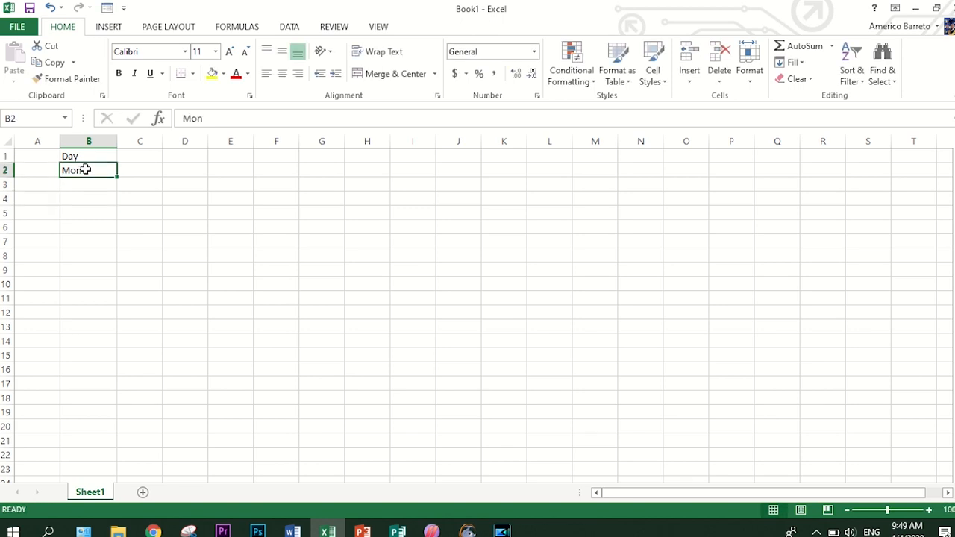
left_click_drag(117, 173, 111, 259)
left_click(198, 244)
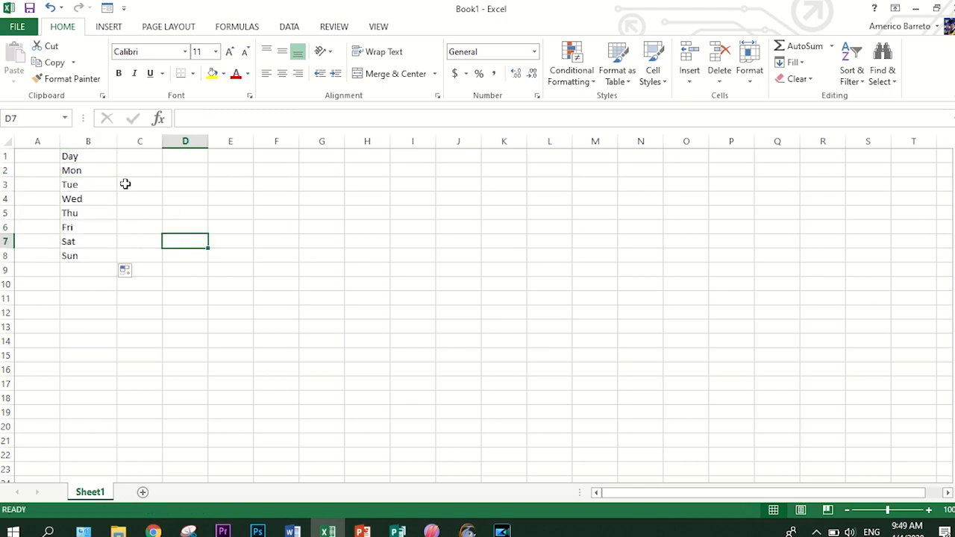
left_click(108, 183)
left_click(100, 267)
left_click(85, 185)
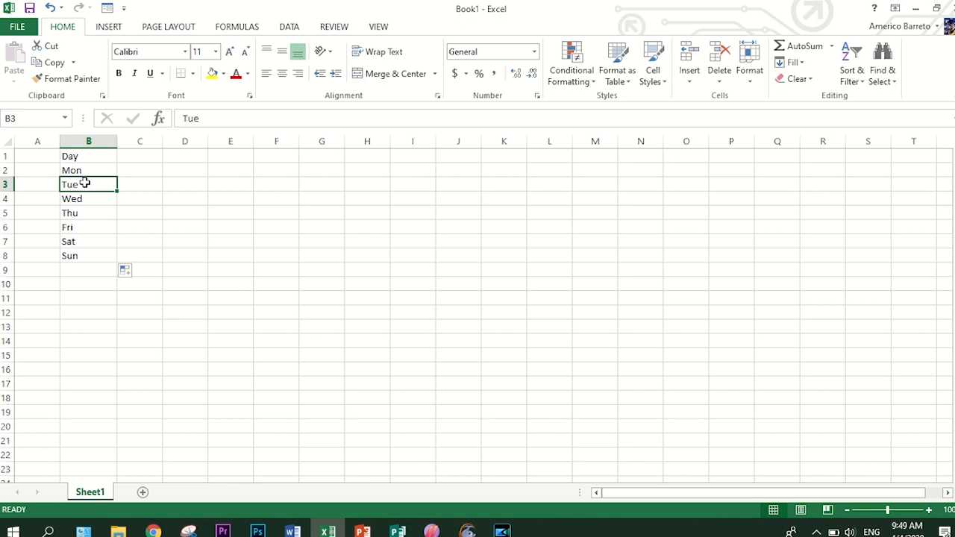
left_click(84, 171)
left_click(78, 253)
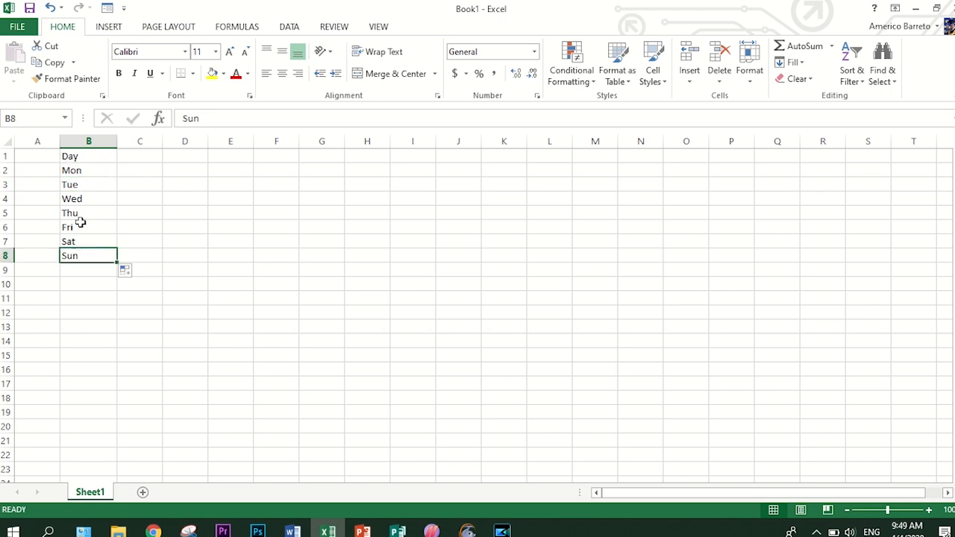
Autofill the abbreviated weekdays from Mon in B2 across row 2 through H2.
left_click(72, 171)
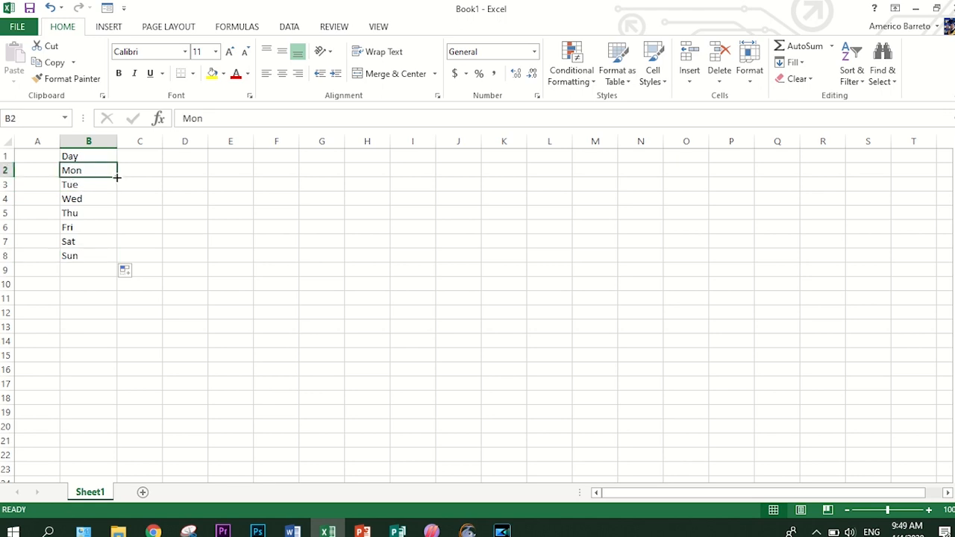
left_click_drag(117, 178, 117, 177)
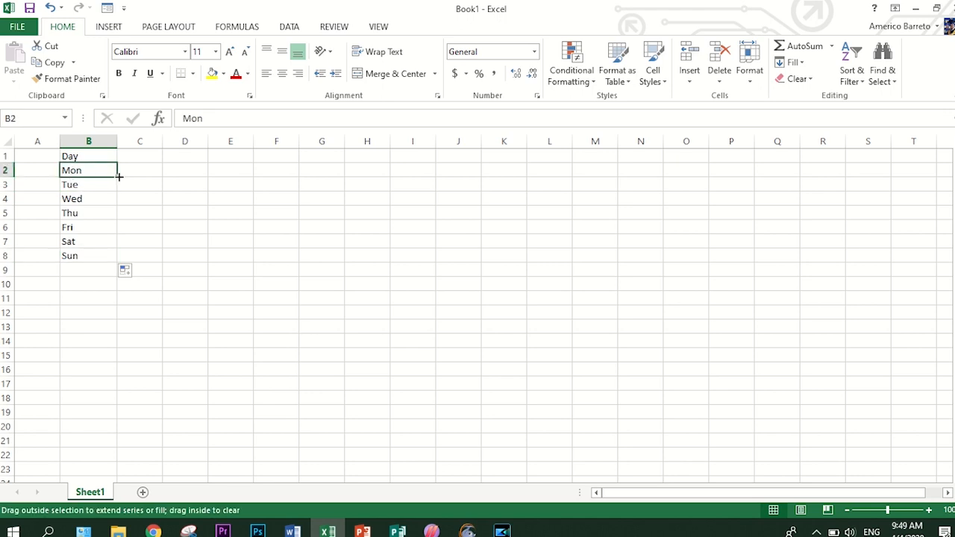
left_click_drag(120, 177, 373, 170)
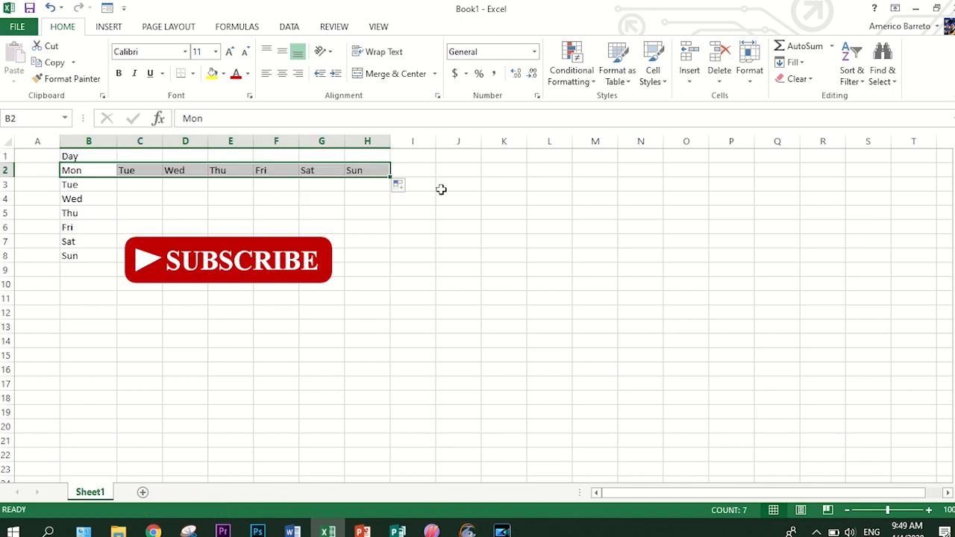
left_click(454, 212)
left_click(147, 186)
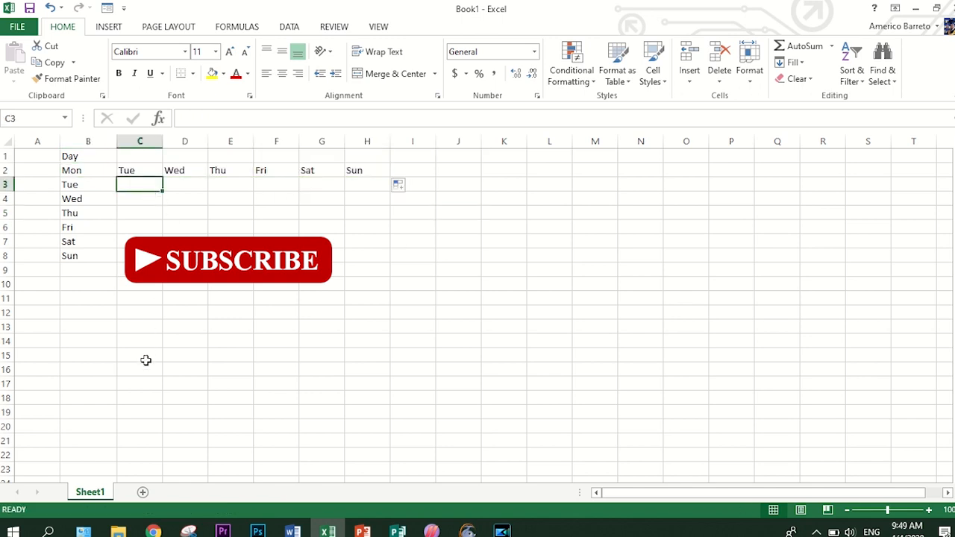
left_click(119, 199)
left_click(66, 185)
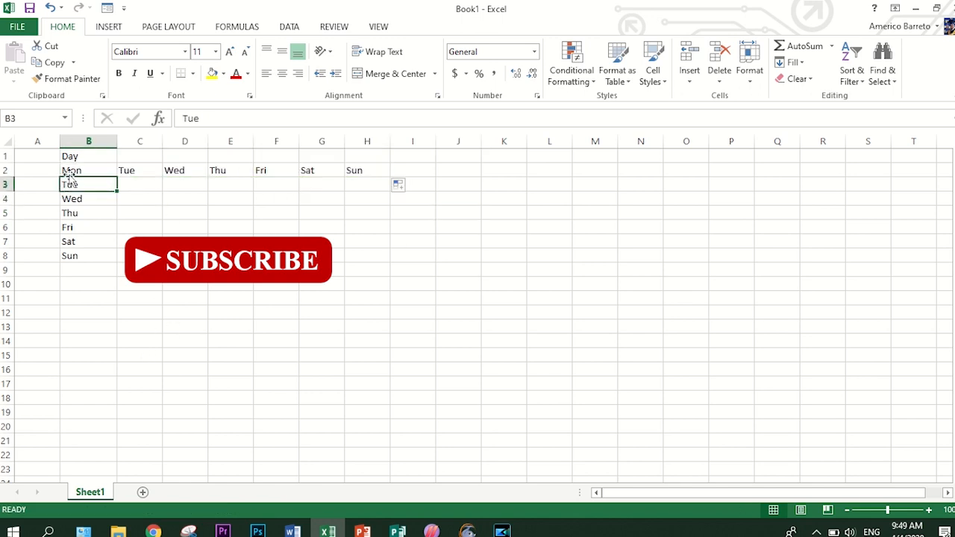
left_click(71, 224)
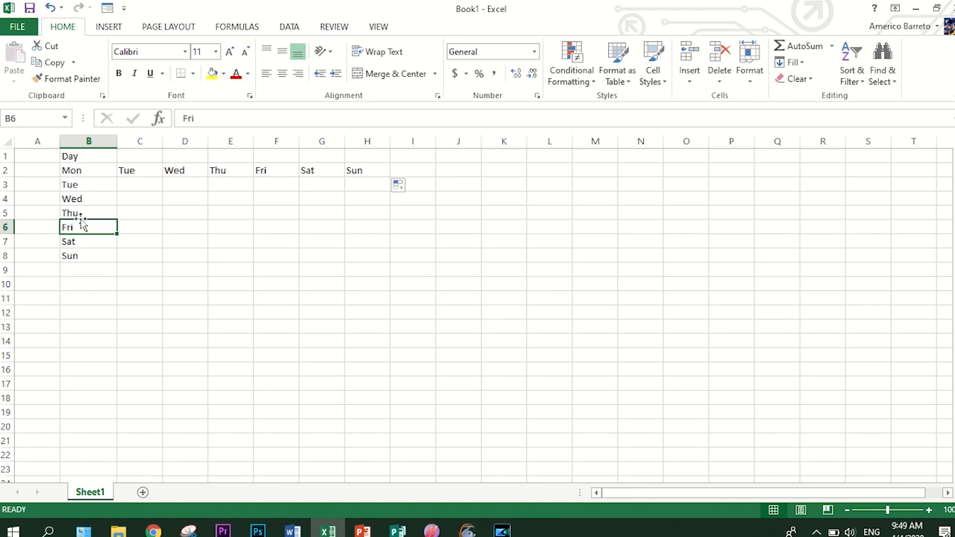
left_click(66, 242)
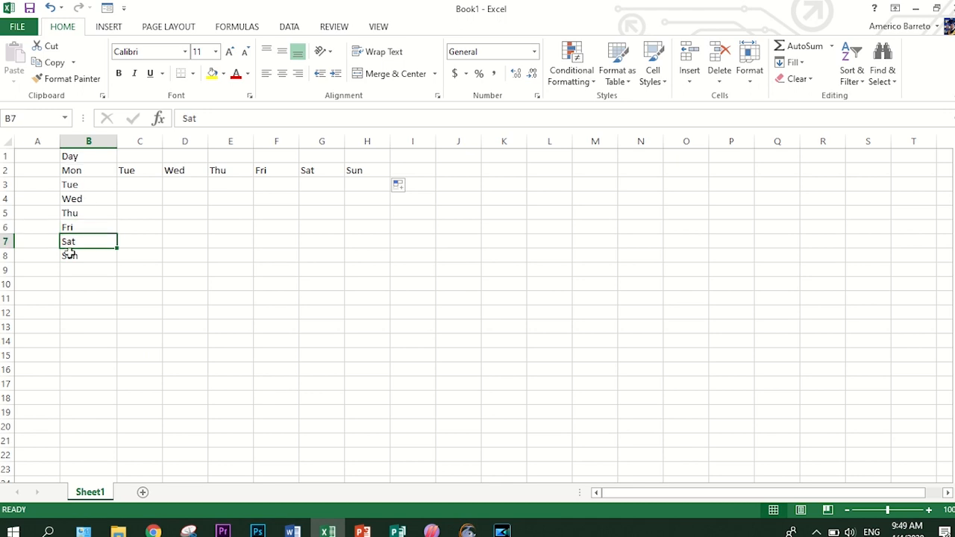
left_click(69, 256)
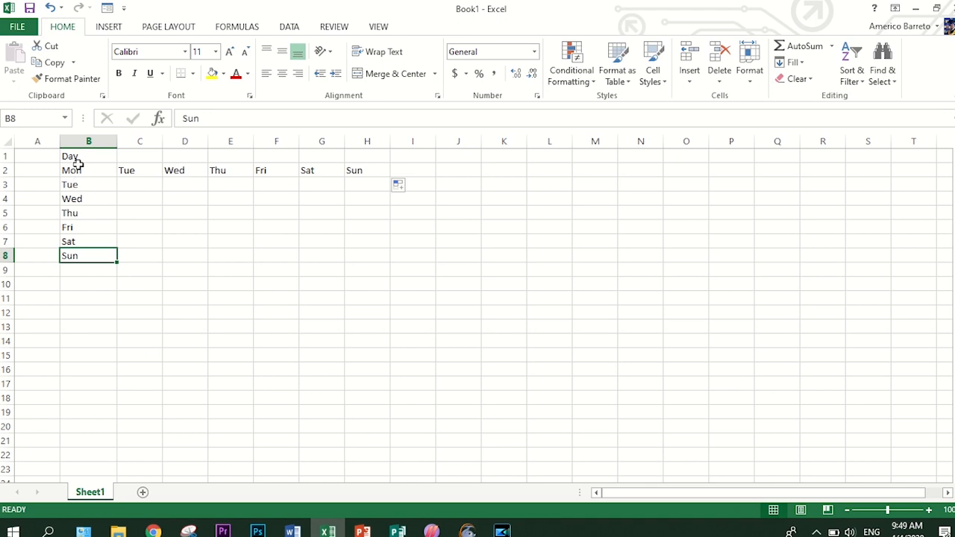
Clear the Day heading and all weekday entries from the range B1:H8.
left_click_drag(70, 156, 349, 256)
key("Delete")
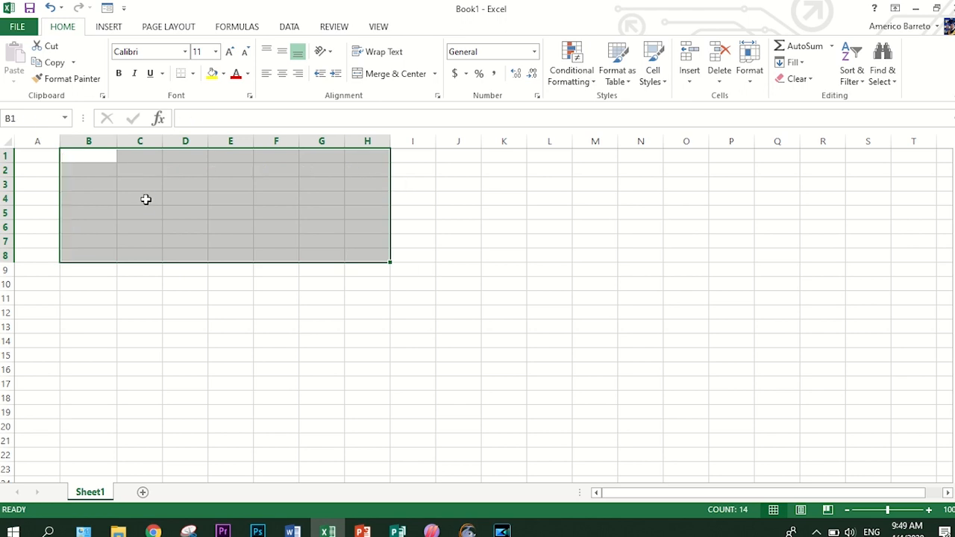
Enter the heading Month in B1 and January in B2.
left_click(95, 157)
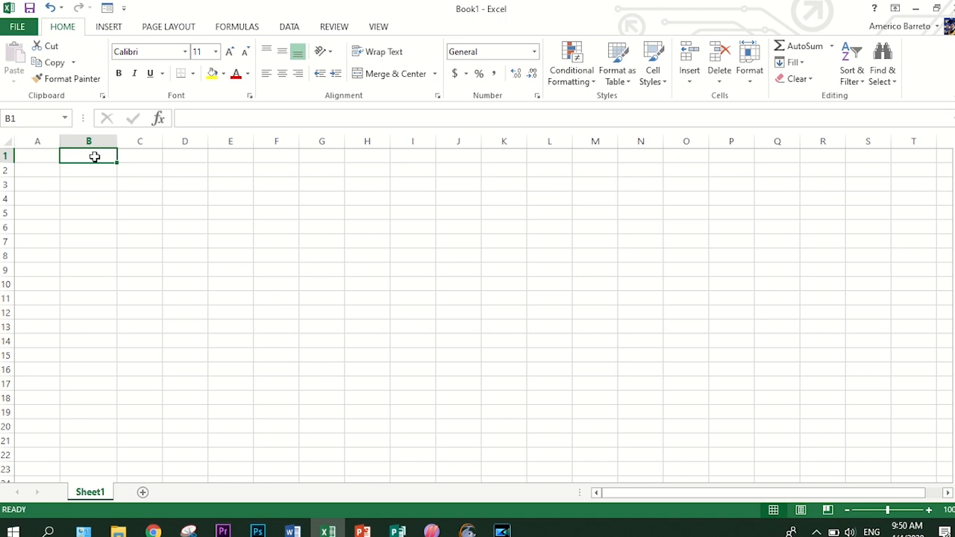
type("M")
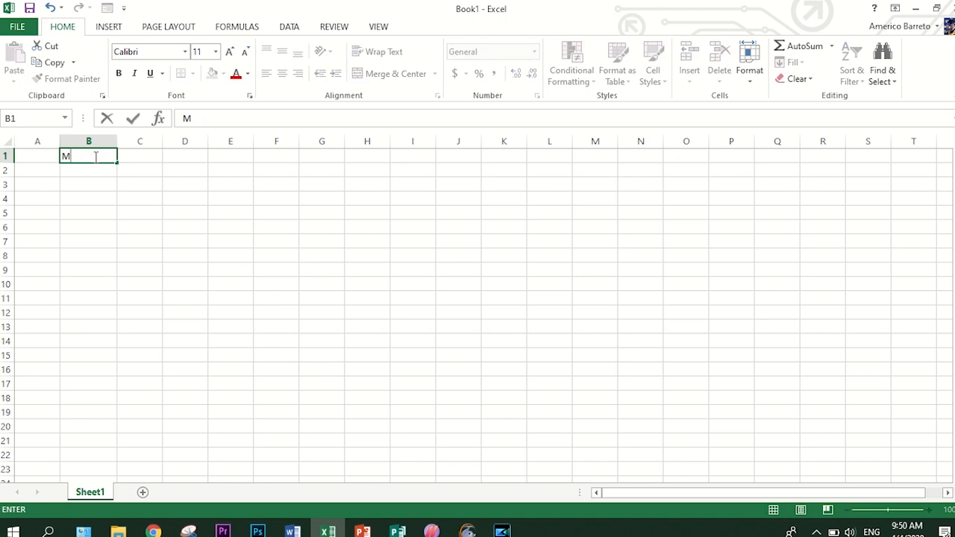
type("Onth")
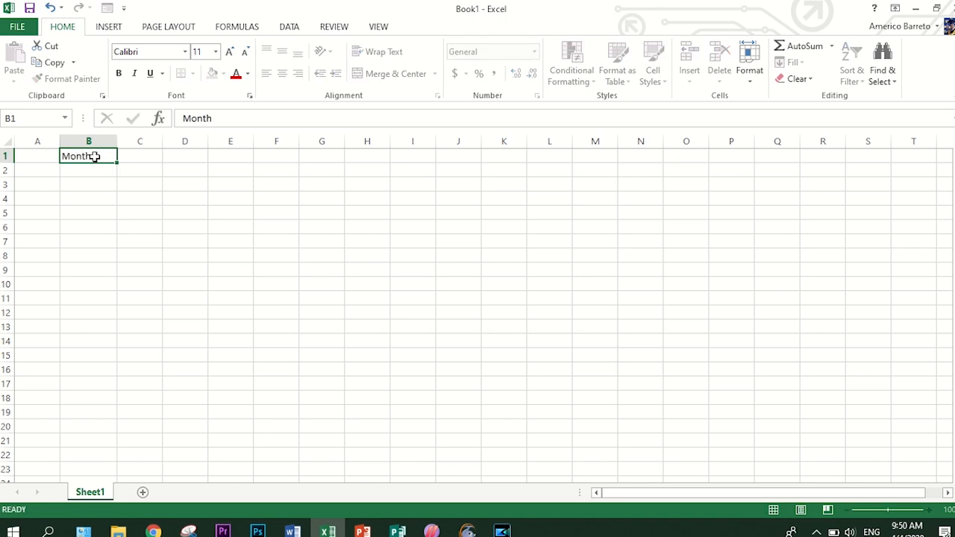
key("Return")
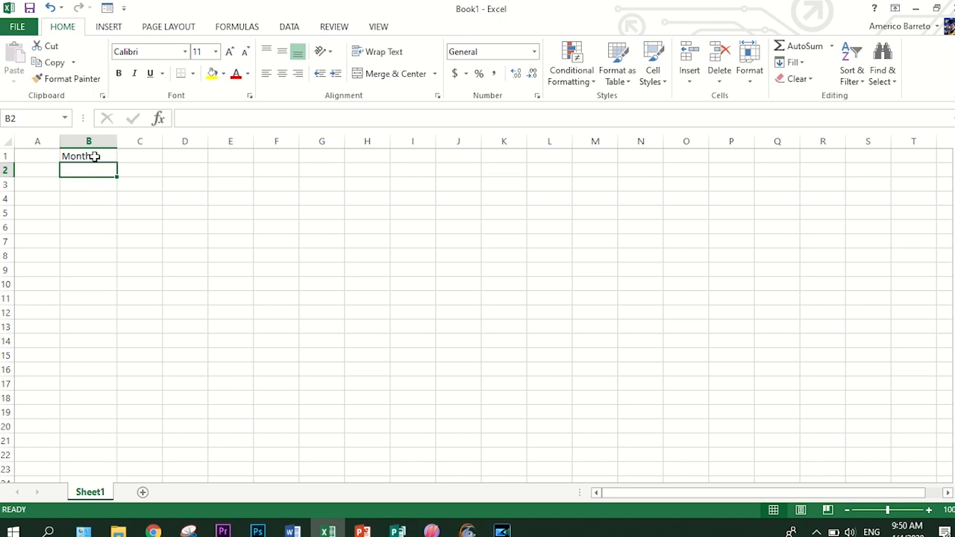
type("January")
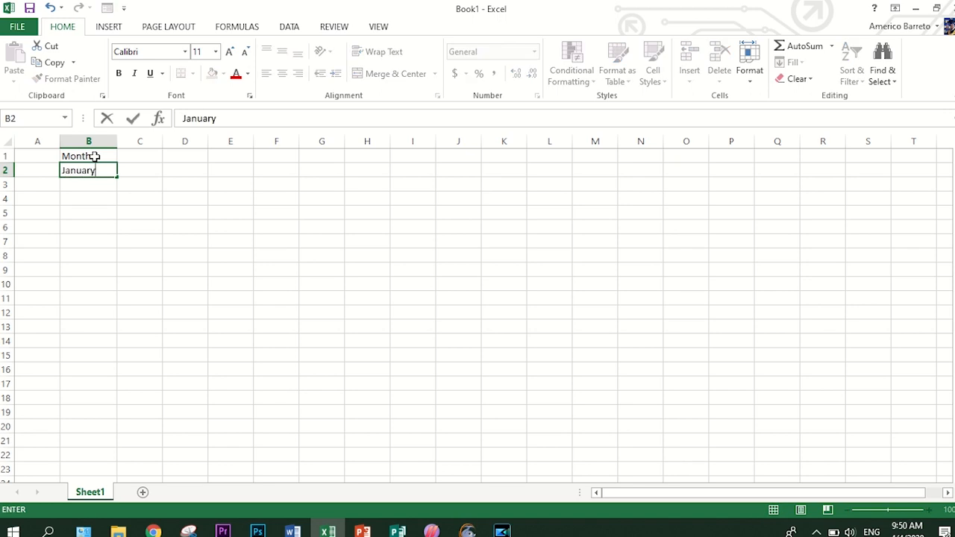
left_click(133, 121)
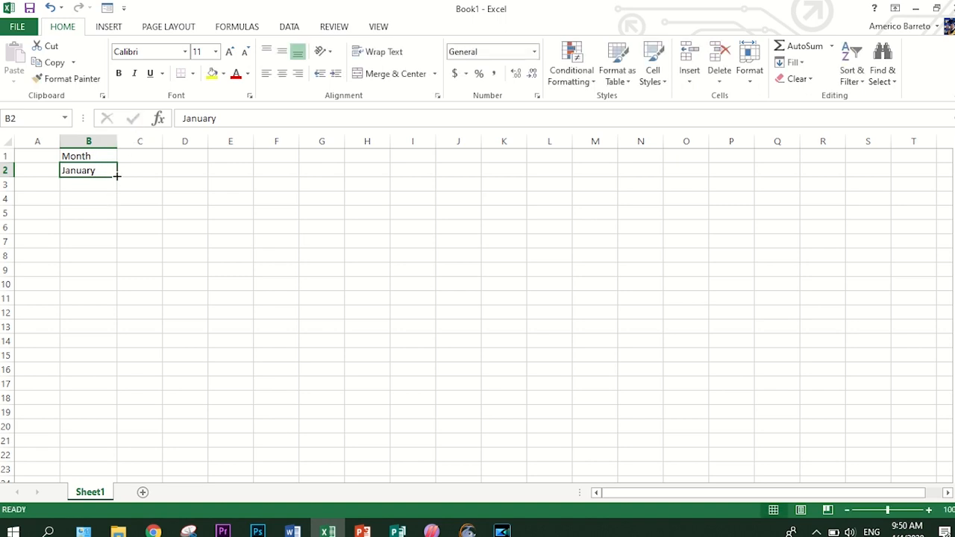
Autofill the month names from January in B2 down through December in B13.
left_click_drag(117, 176, 124, 328)
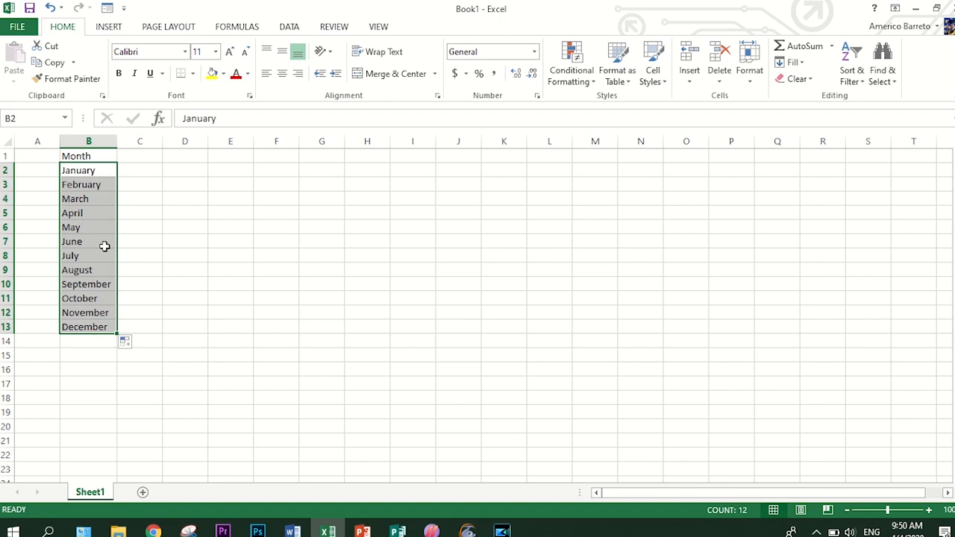
left_click(103, 212)
left_click(124, 167)
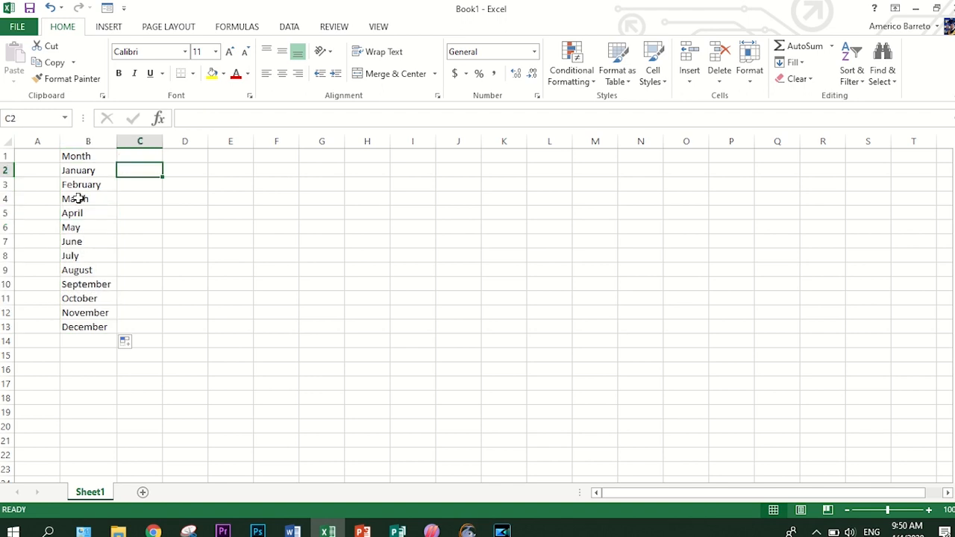
left_click(87, 168)
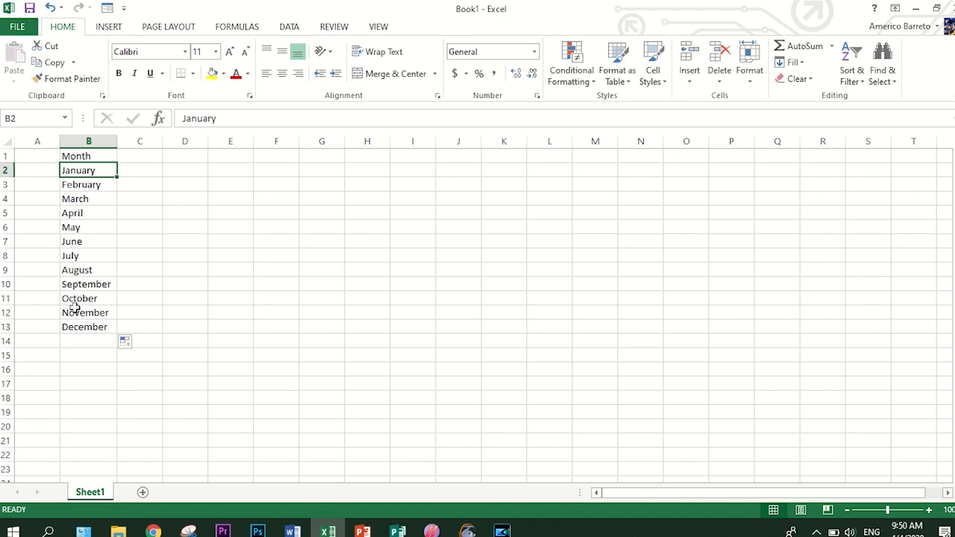
left_click(803, 64)
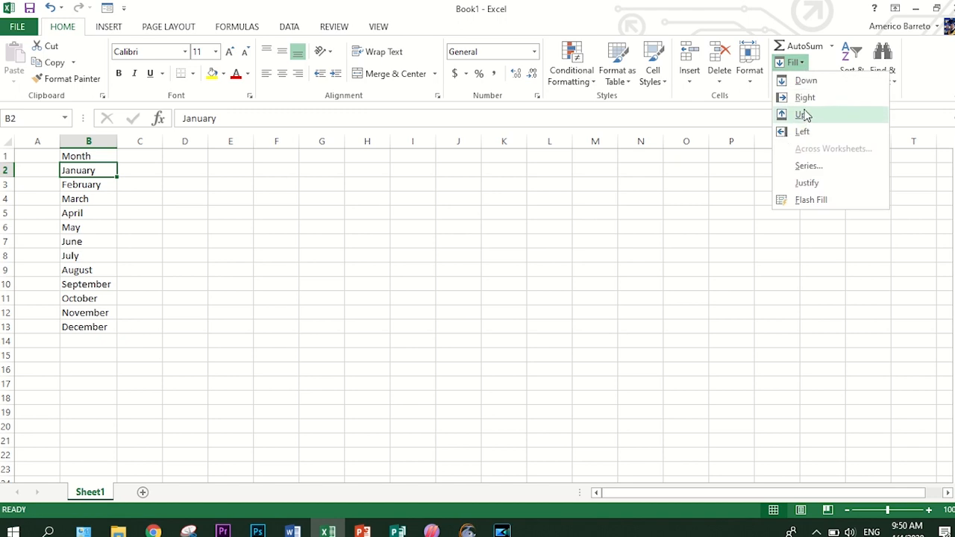
left_click(807, 165)
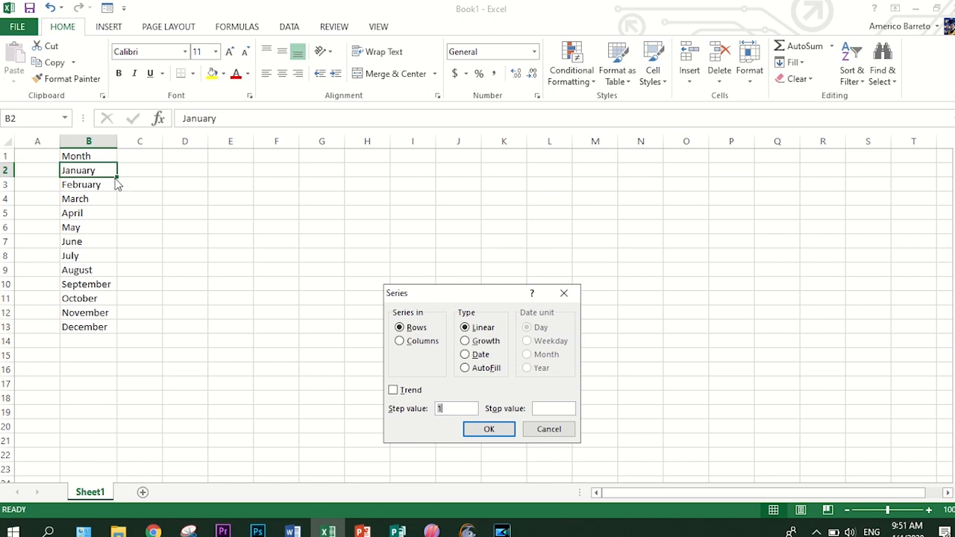
left_click(564, 293)
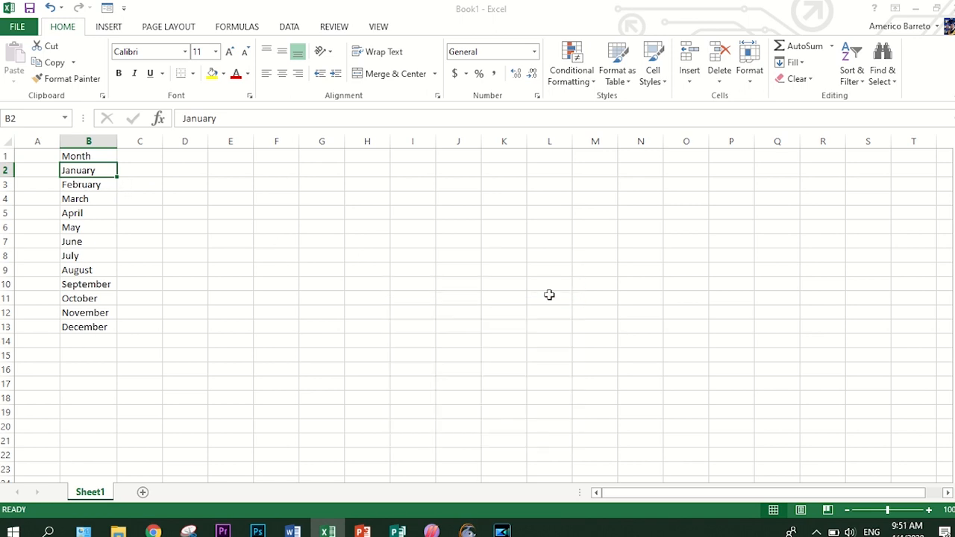
Autofill the full month names from January in B2 across row 2 through December in M2.
left_click_drag(116, 176, 597, 168)
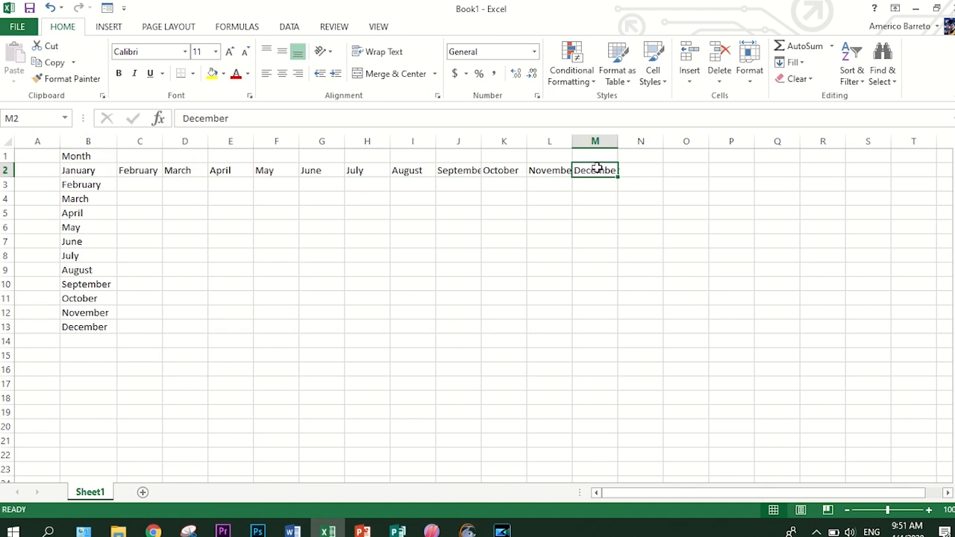
left_click(516, 270)
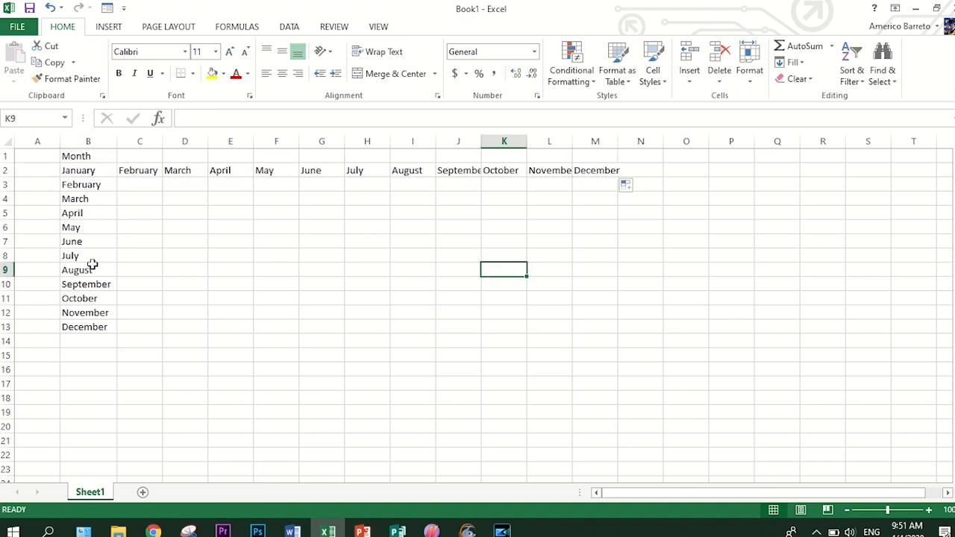
Clear all the month names from the range B2:M13, keeping the Month heading.
left_click(97, 229)
left_click(80, 184)
left_click(97, 310)
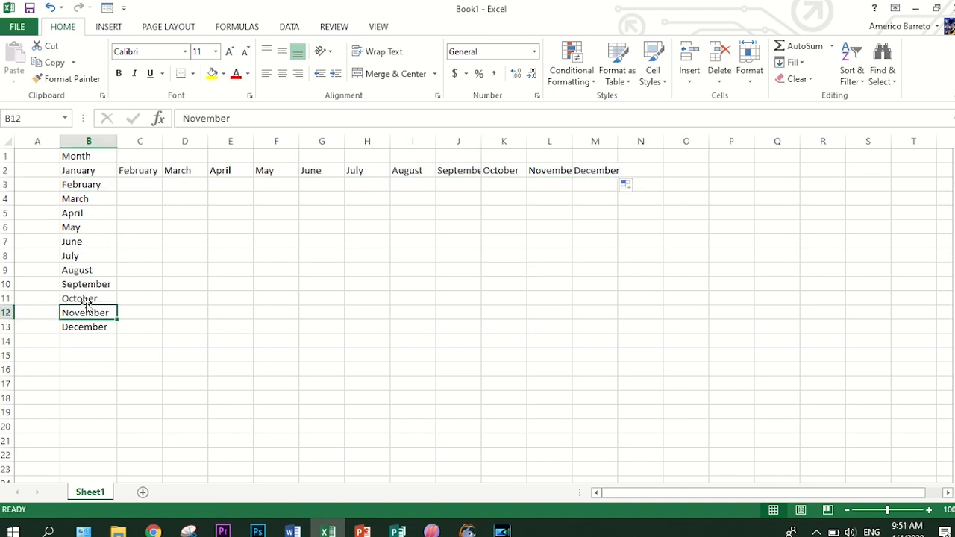
left_click(72, 174)
left_click(90, 339)
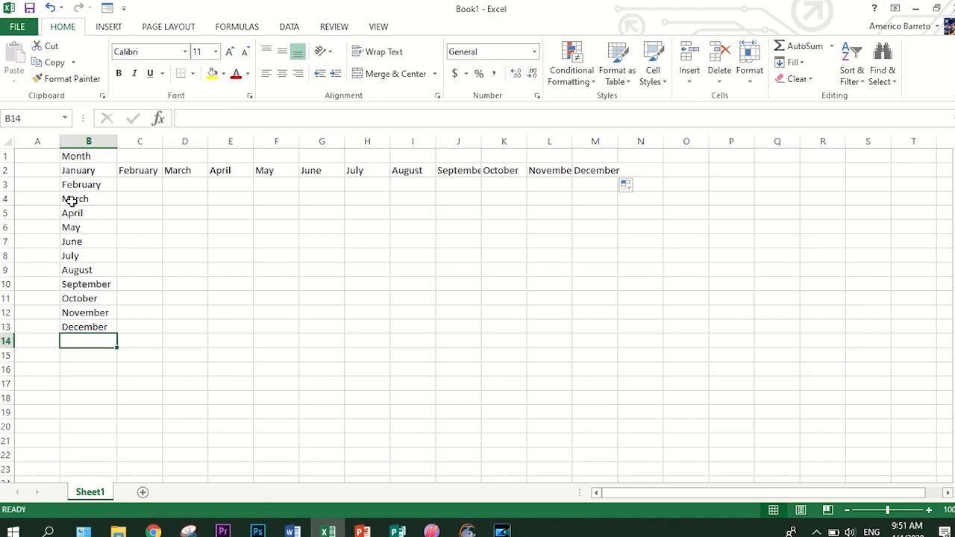
left_click_drag(70, 173, 560, 337)
left_click(563, 338)
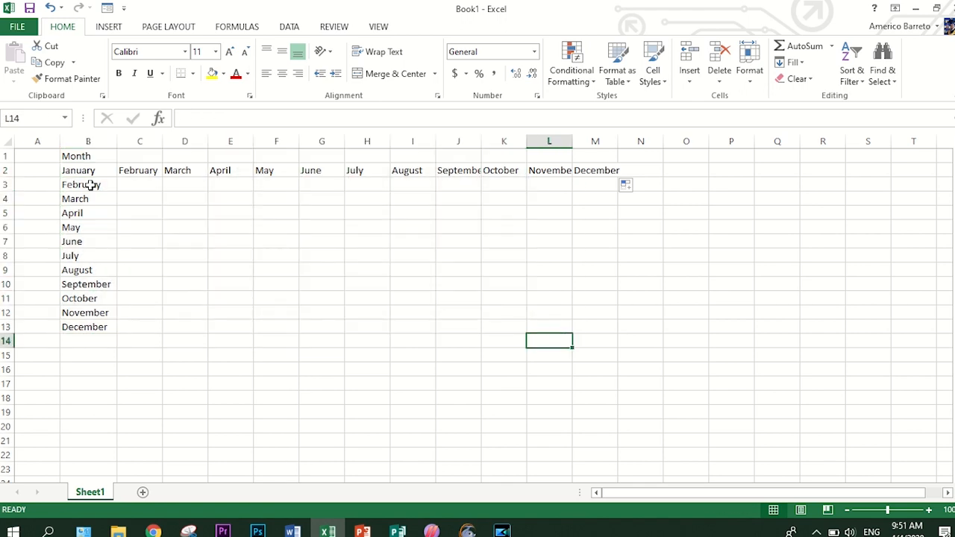
left_click_drag(88, 171, 585, 328)
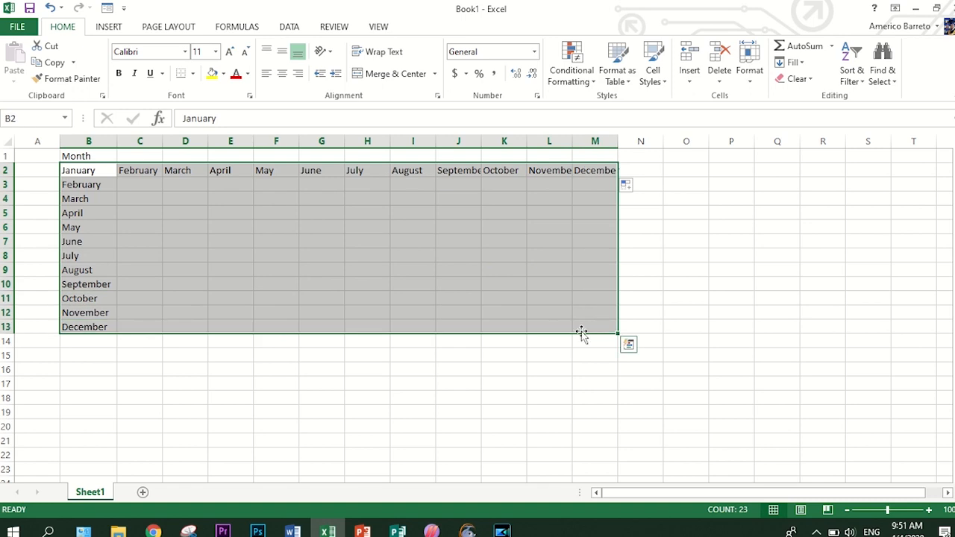
key("Delete")
Enter the abbreviated month Jan in B2.
left_click(88, 173)
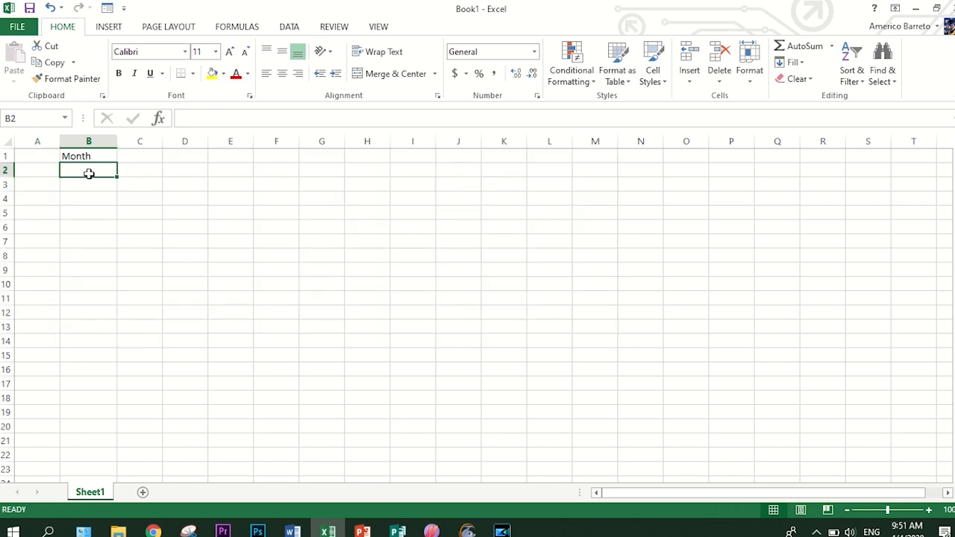
type("On")
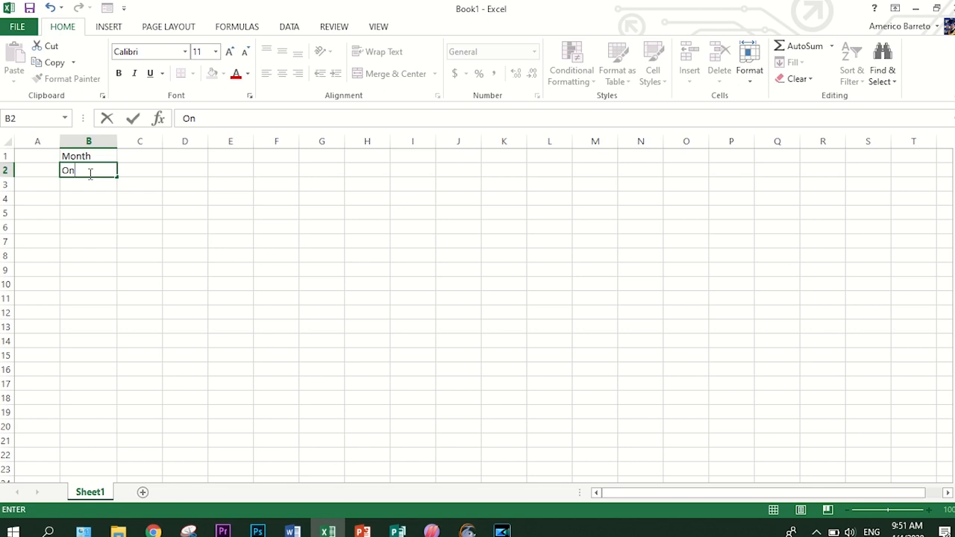
key("BackSpace")
type("Jan")
left_click(132, 122)
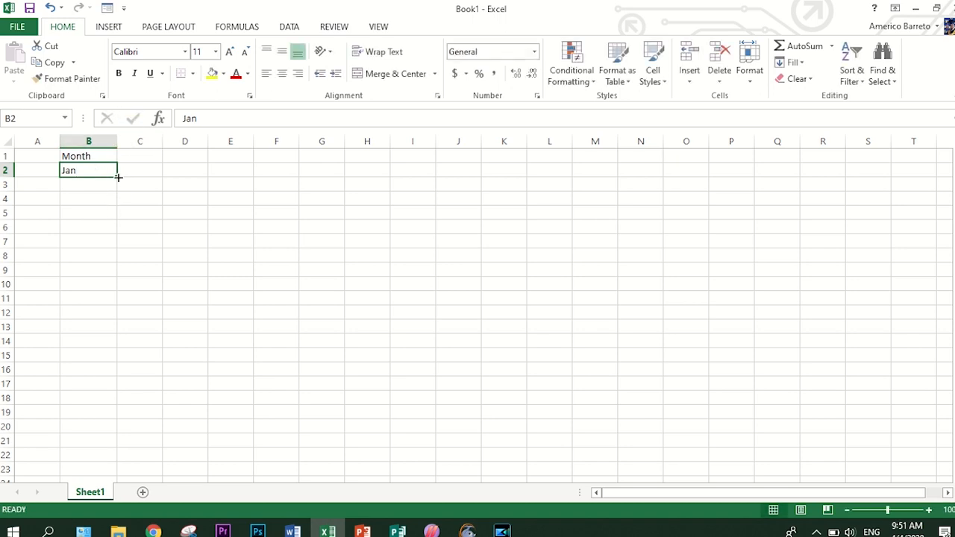
Autofill the abbreviated months from Jan in B2 across row 2 through M2 and down column B through B13.
left_click_drag(118, 176, 227, 178)
left_click(292, 165)
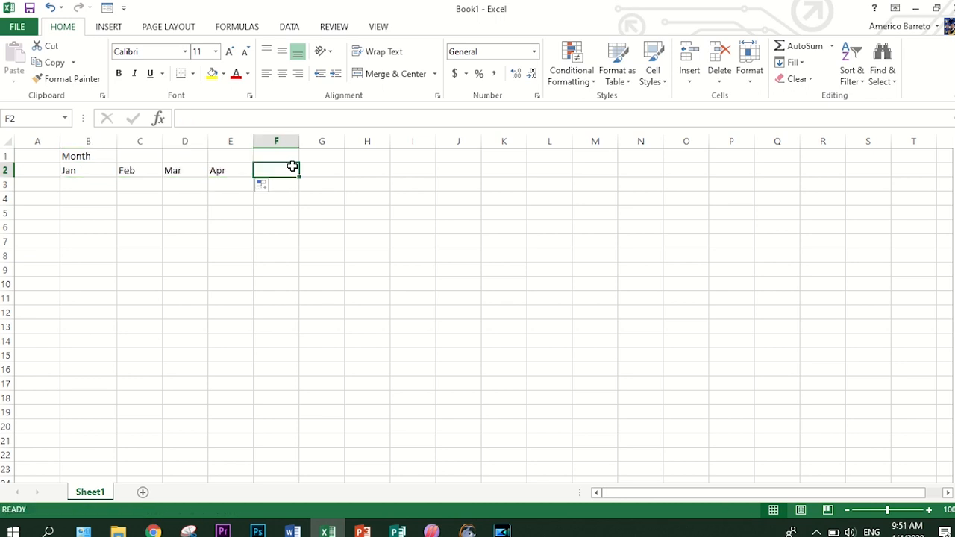
left_click(377, 158)
left_click(97, 171)
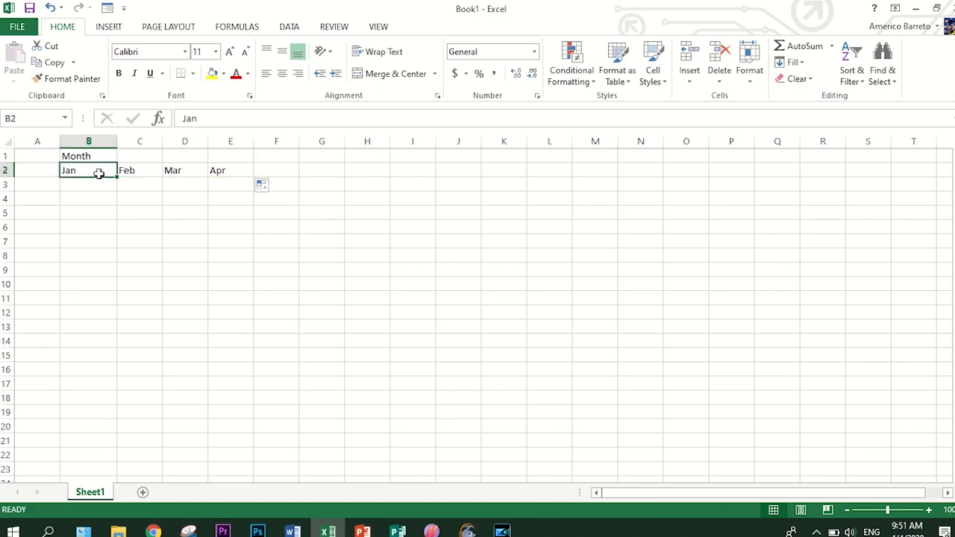
left_click(243, 172)
left_click_drag(252, 178, 608, 177)
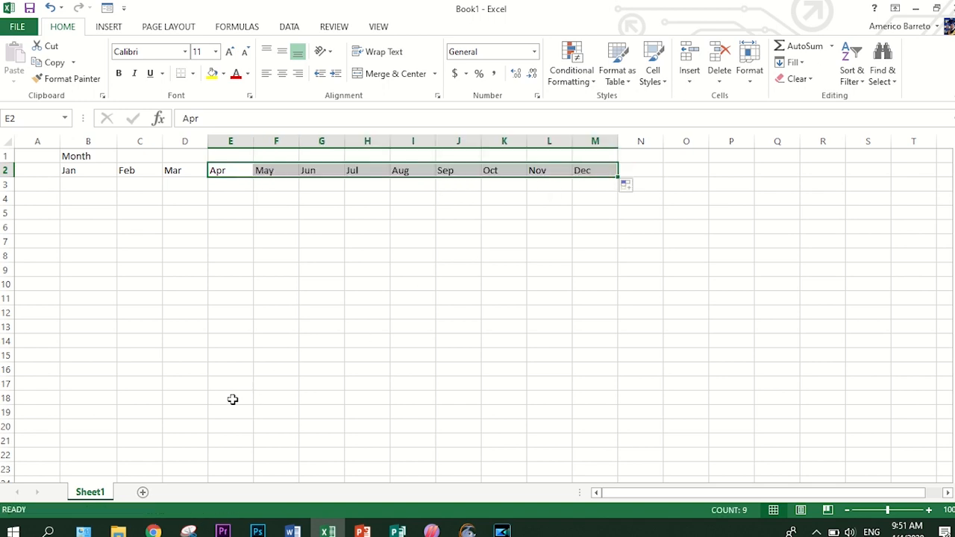
left_click(105, 172)
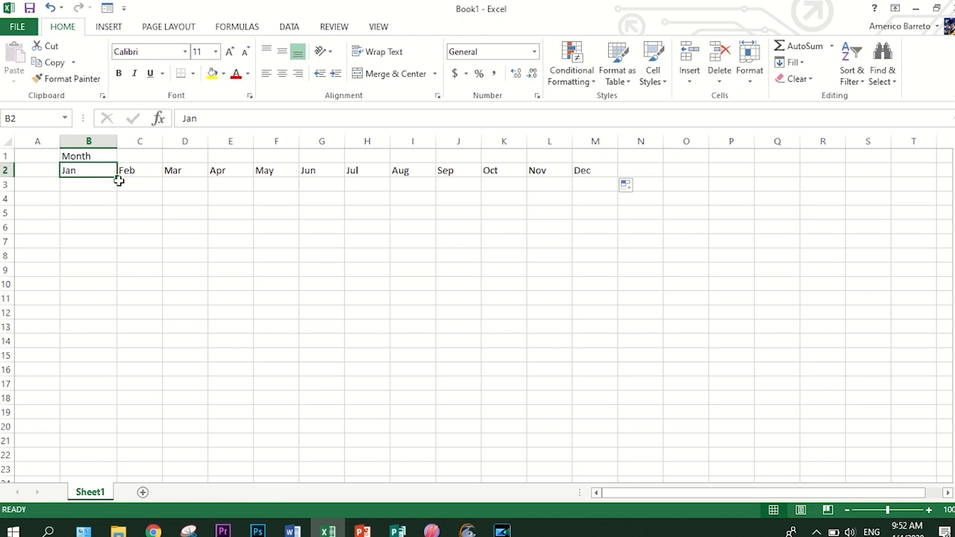
left_click_drag(118, 179, 129, 341)
Merge and center the Month heading across B1:L1 and increase its font size to 22.
left_click_drag(75, 156, 565, 157)
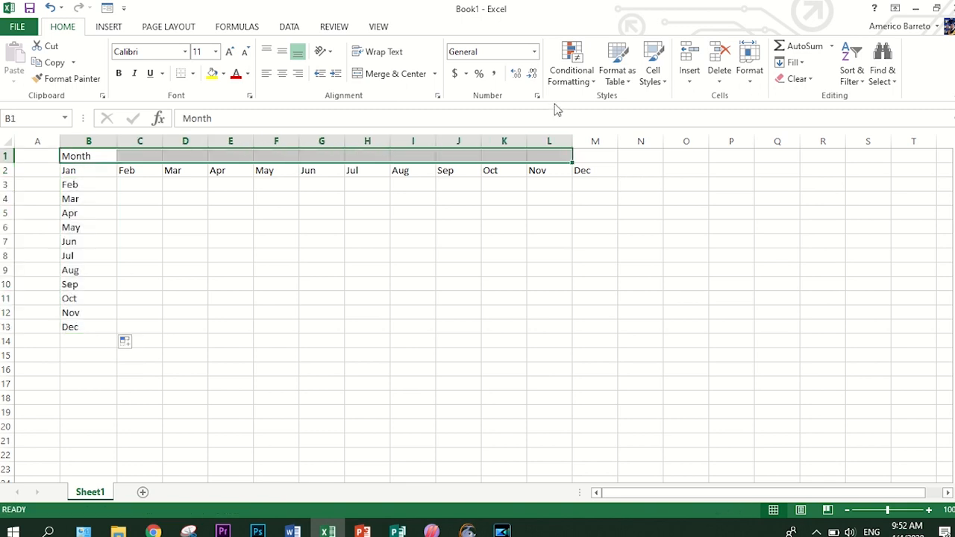
left_click(399, 75)
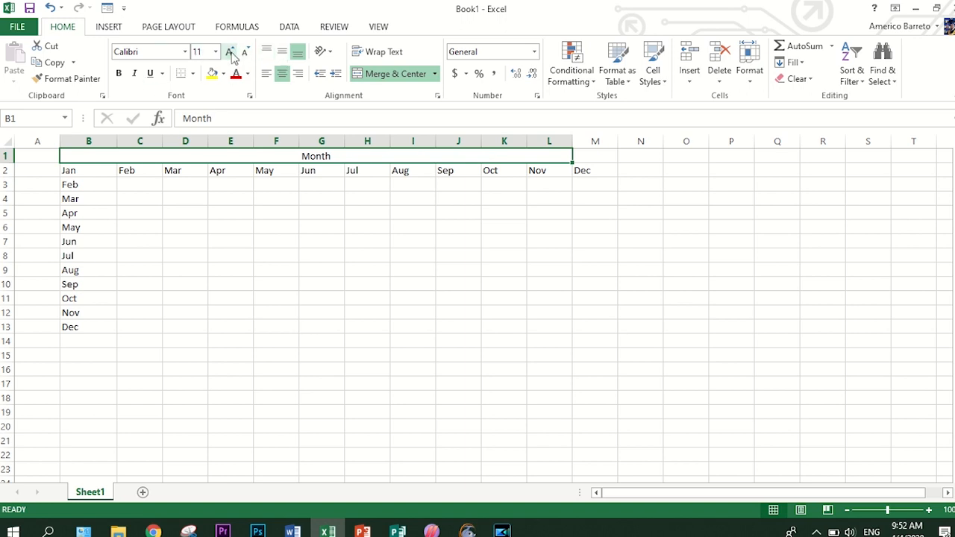
left_click(231, 55)
left_click(231, 55)
left_click(232, 55)
left_click(231, 56)
left_click(231, 55)
left_click(231, 55)
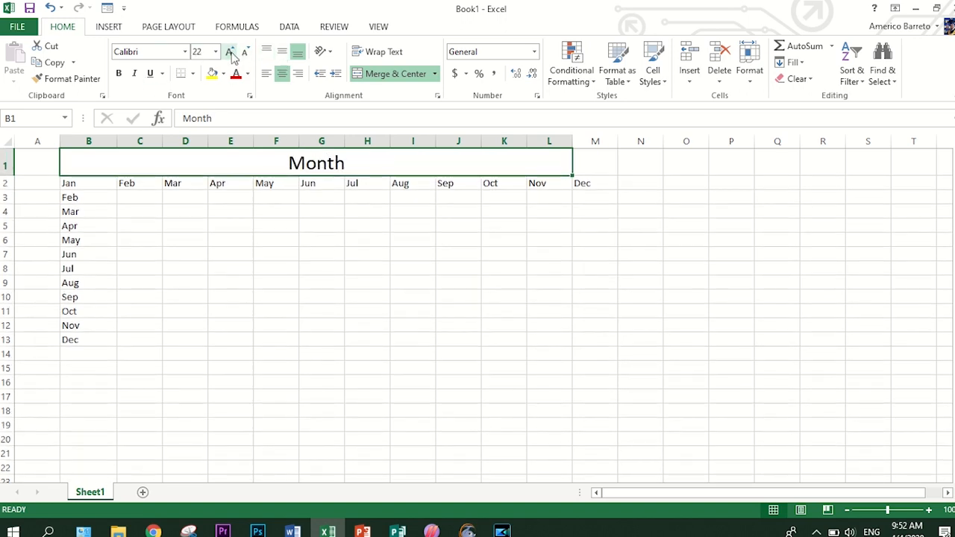
left_click(240, 298)
Clear all the abbreviated months from row 2 and column B within B2:M13.
left_click(67, 339)
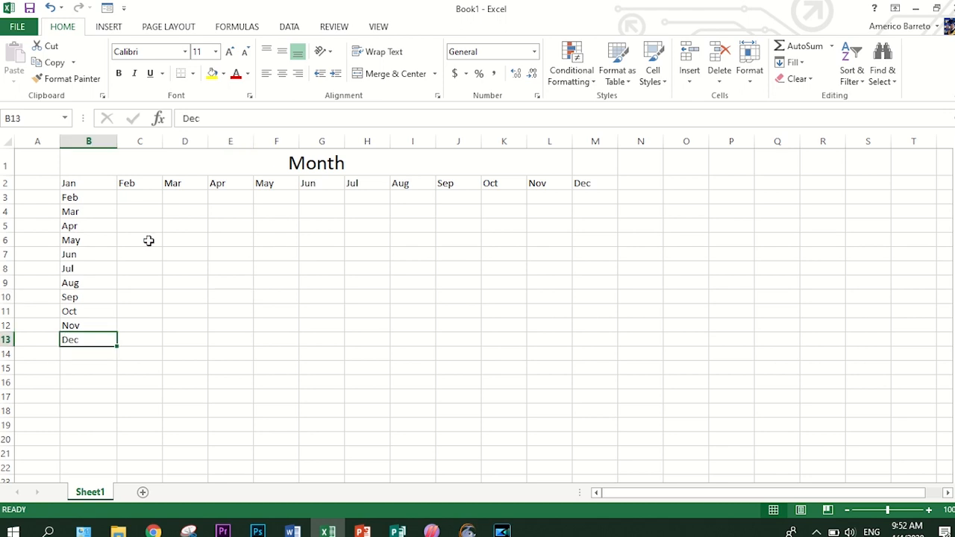
left_click(142, 222)
left_click_drag(67, 185, 522, 343)
left_click_drag(525, 346, 562, 353)
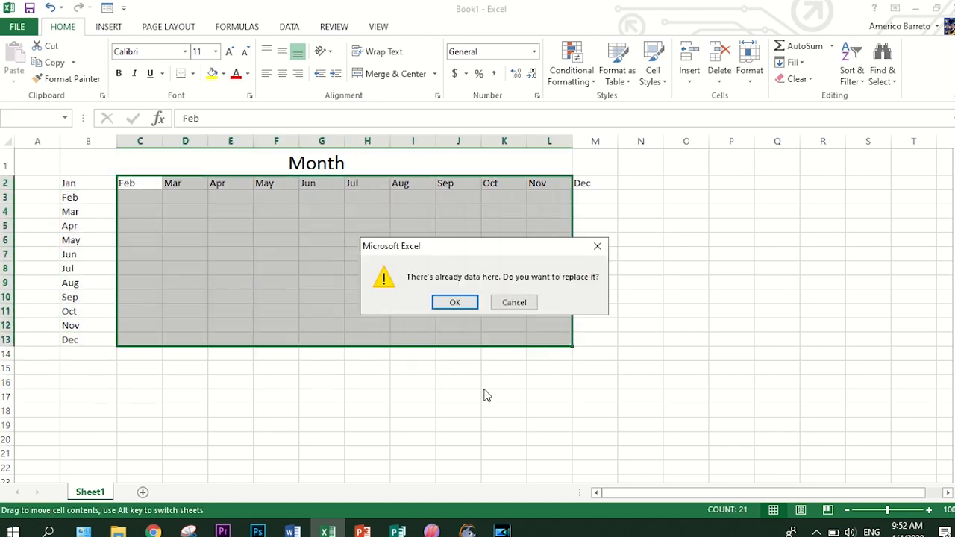
left_click(598, 249)
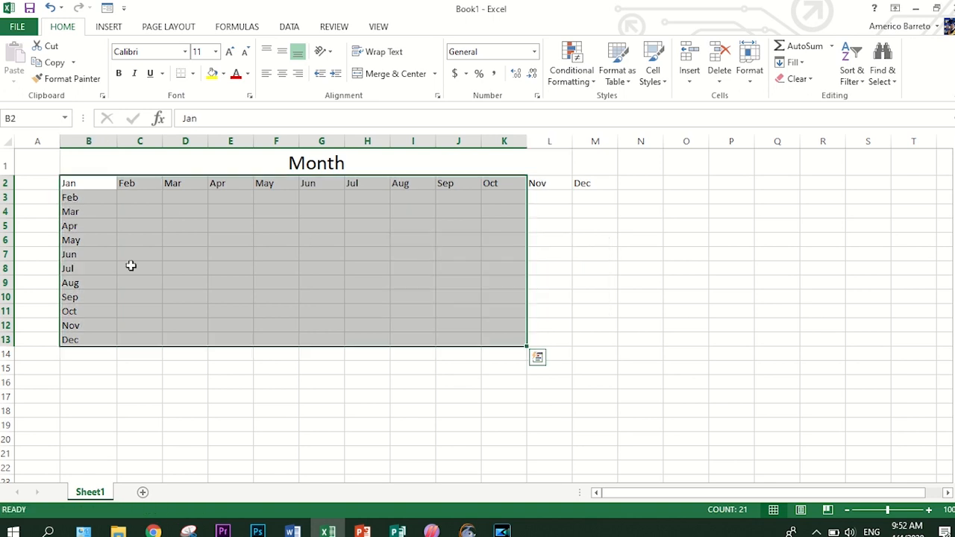
key("Delete")
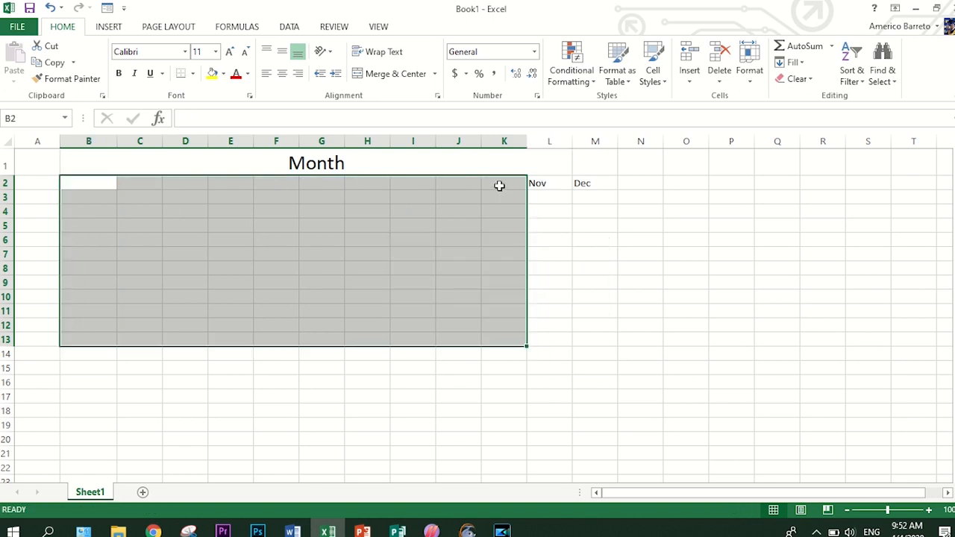
left_click_drag(499, 185, 579, 179)
key("Delete")
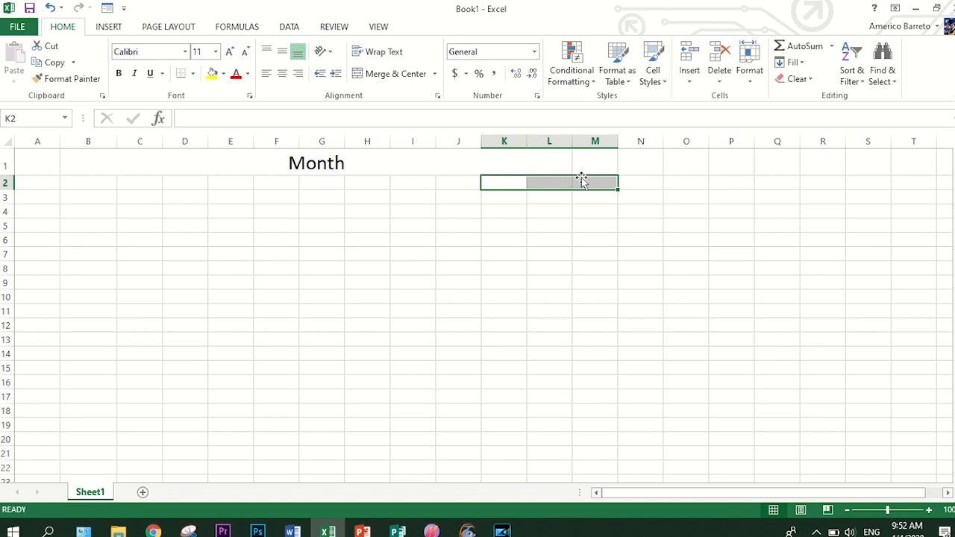
Replace the merged Month heading in row 1 with Years.
left_click(76, 181)
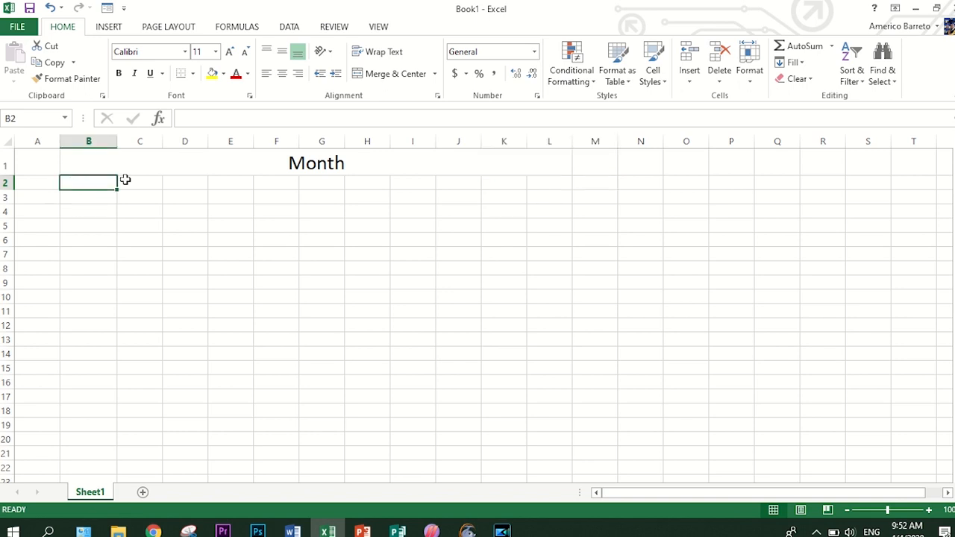
left_click(301, 167)
type("Y")
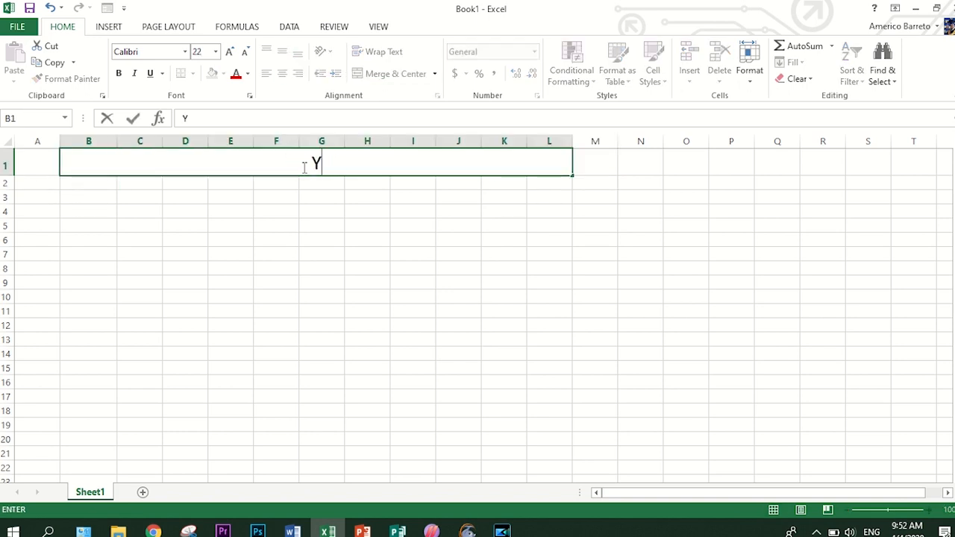
type("ears")
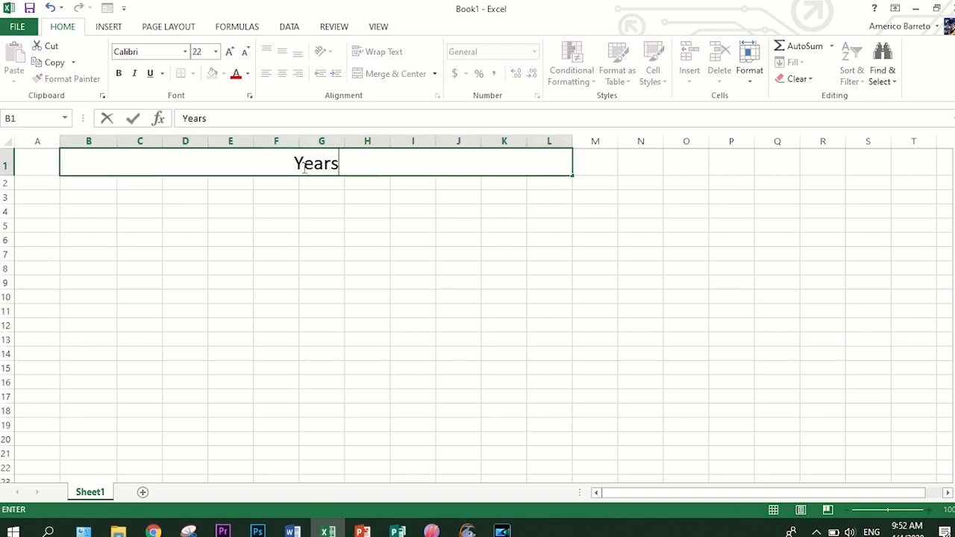
key("Return")
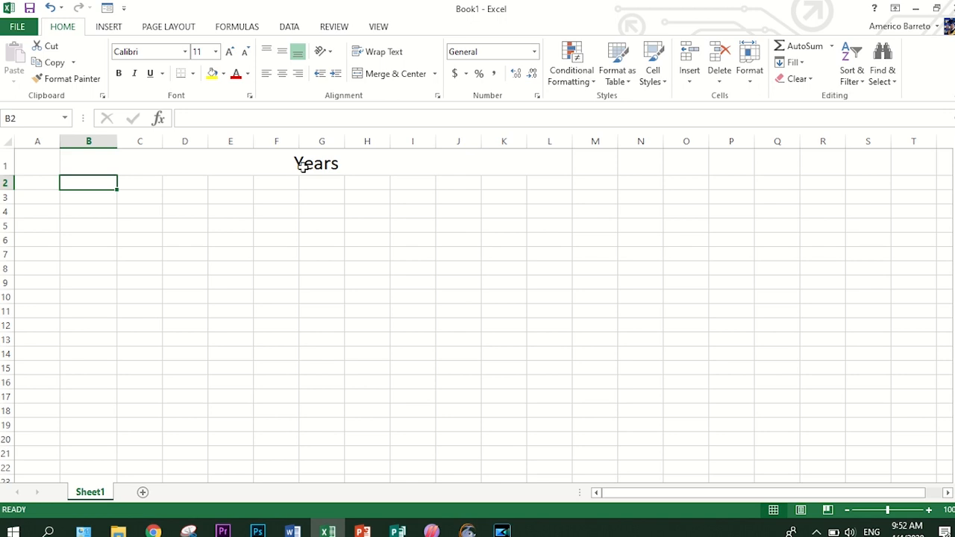
Enter the date January-01-2020 in B2.
type("Ja")
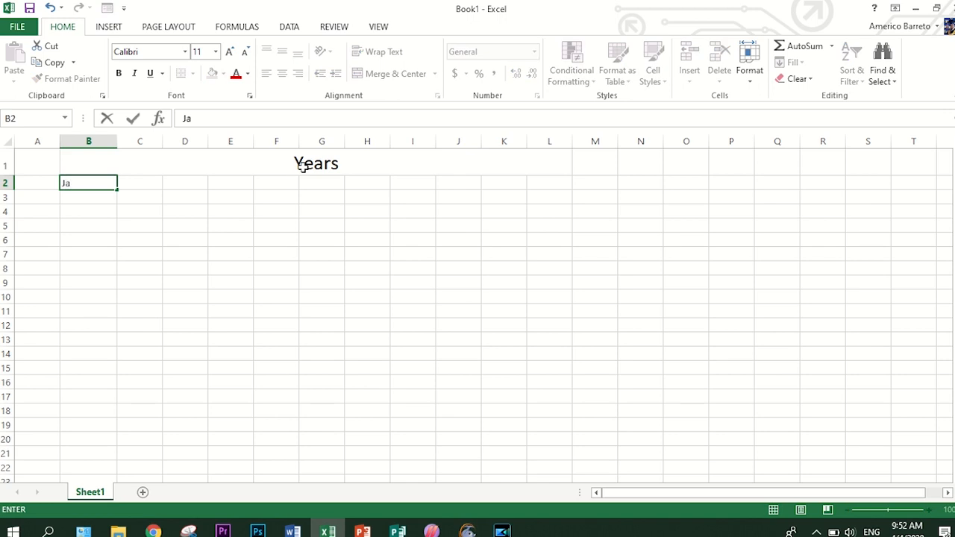
type("n")
key("BackSpace")
type("uary")
type("-0")
type("1-2020")
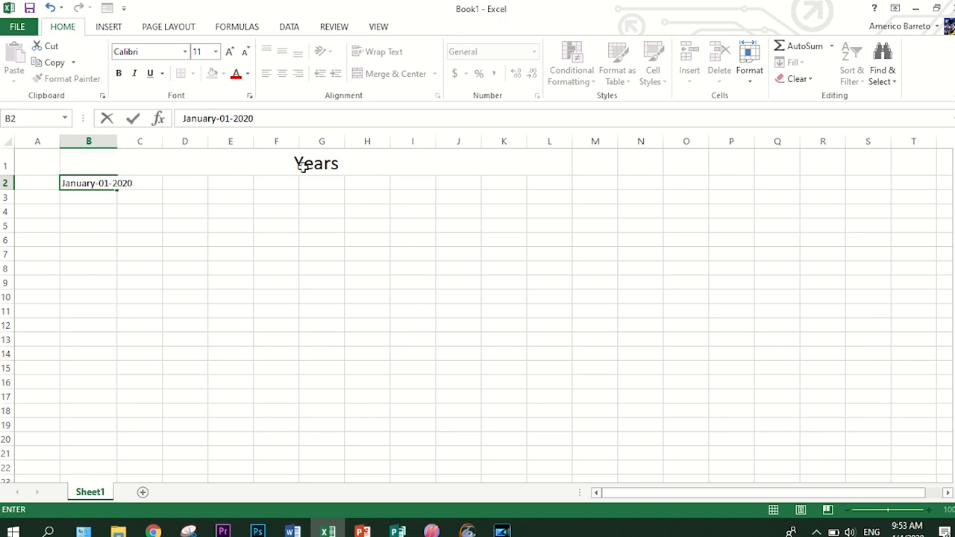
left_click(133, 123)
Autofit column B to the width of the date in B2.
left_click(112, 195)
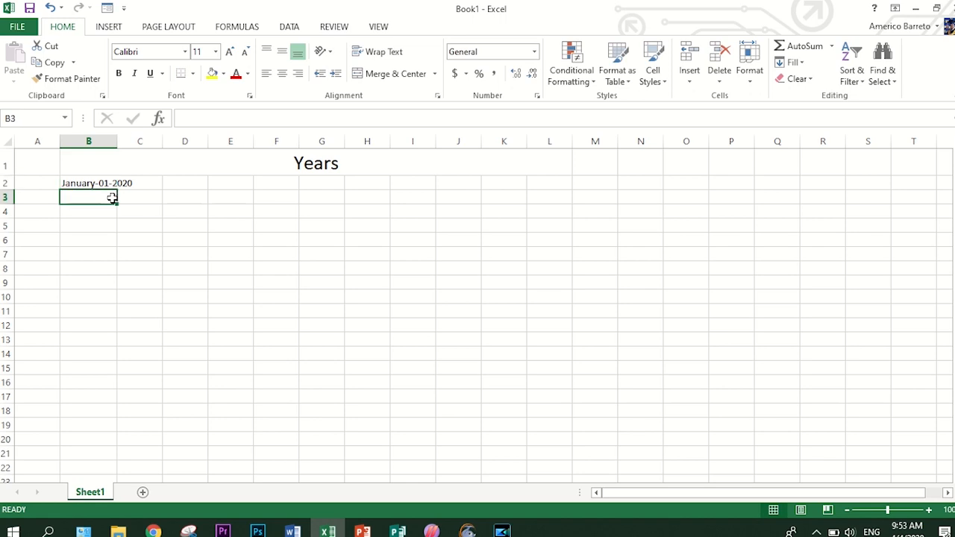
left_click(71, 183)
left_click_drag(74, 183, 107, 179)
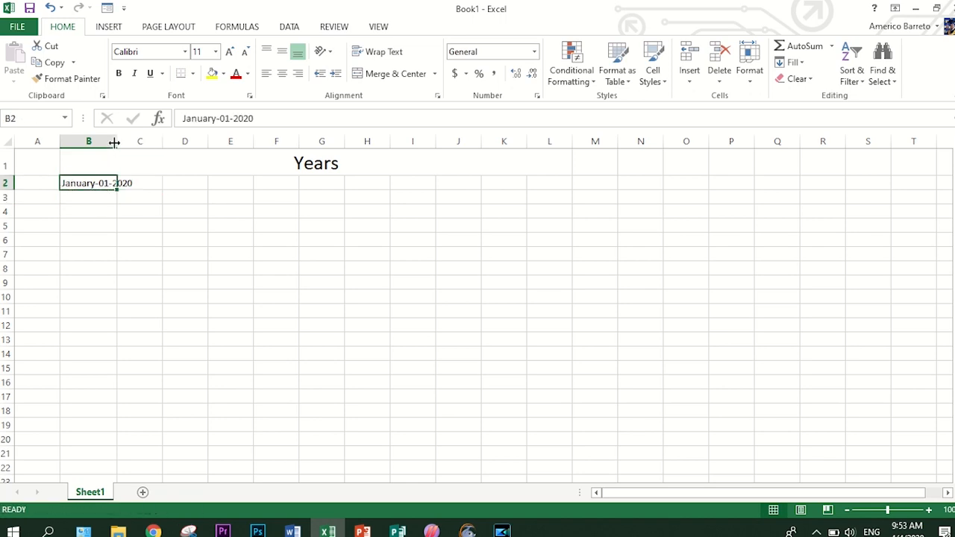
double_click(116, 142)
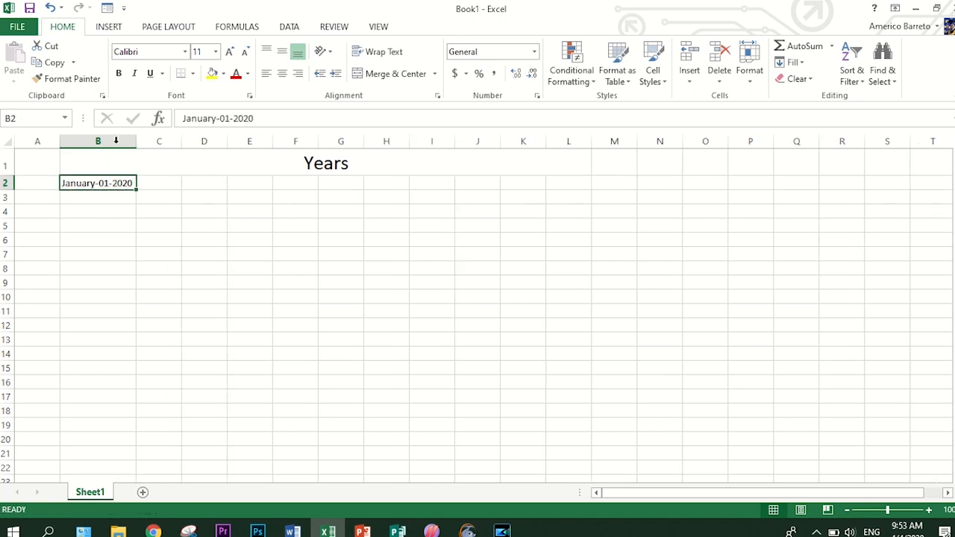
Replace the date in B2 with 01/Jan/2020.
mouse_move(138, 190)
left_mouse_down()
mouse_move(141, 468)
mouse_move(125, 184)
left_mouse_up()
double_click(124, 183)
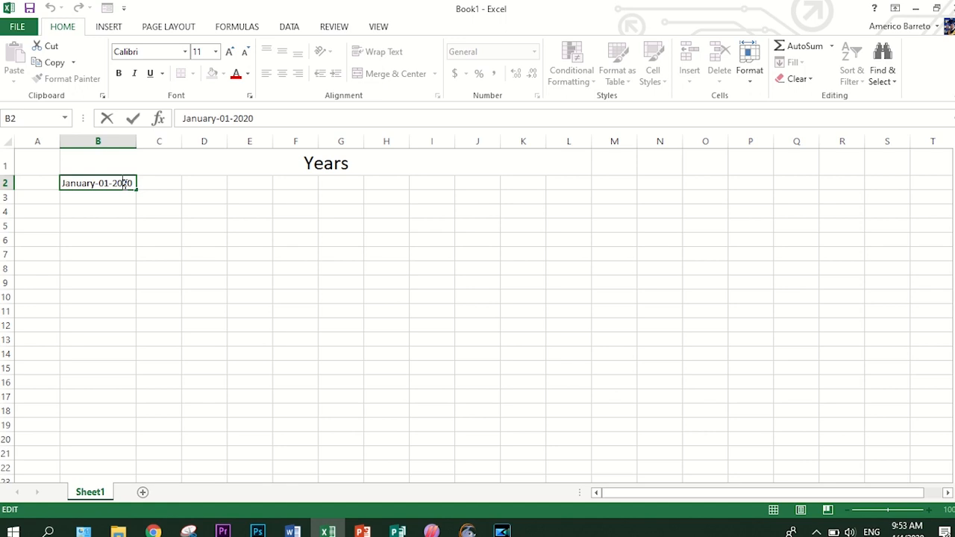
left_click_drag(133, 183, 62, 183)
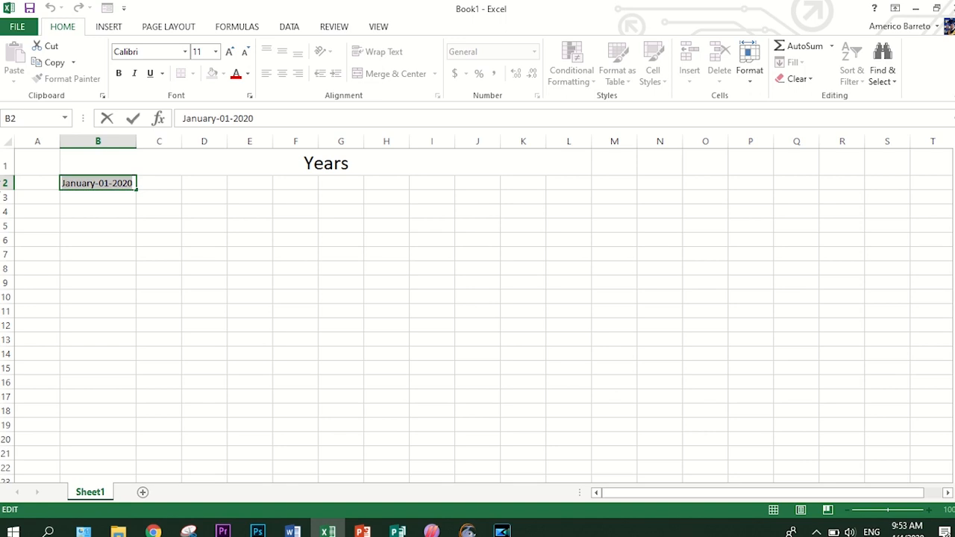
type("01")
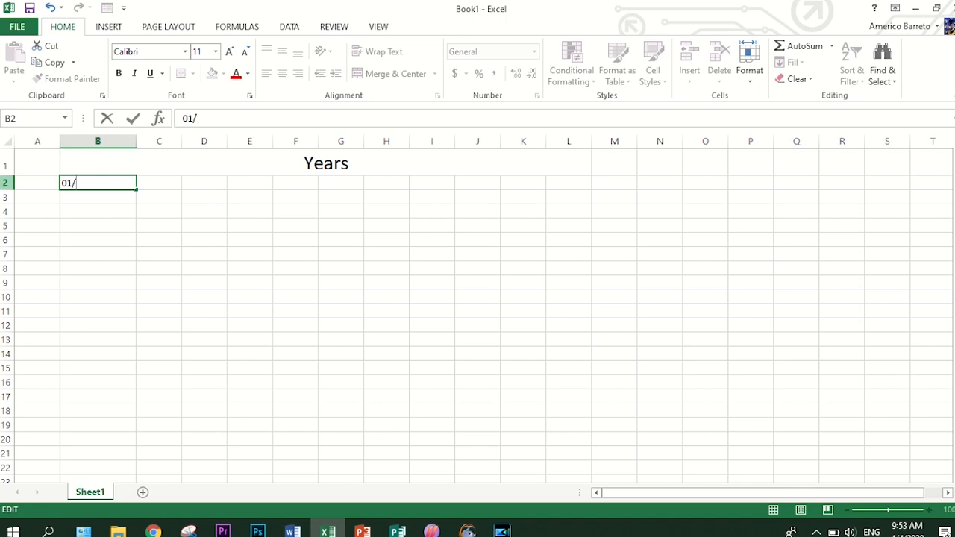
type("/jna")
key("BackSpace")
key("BackSpace")
type("N")
key("BackSpace")
type("Jan/2020")
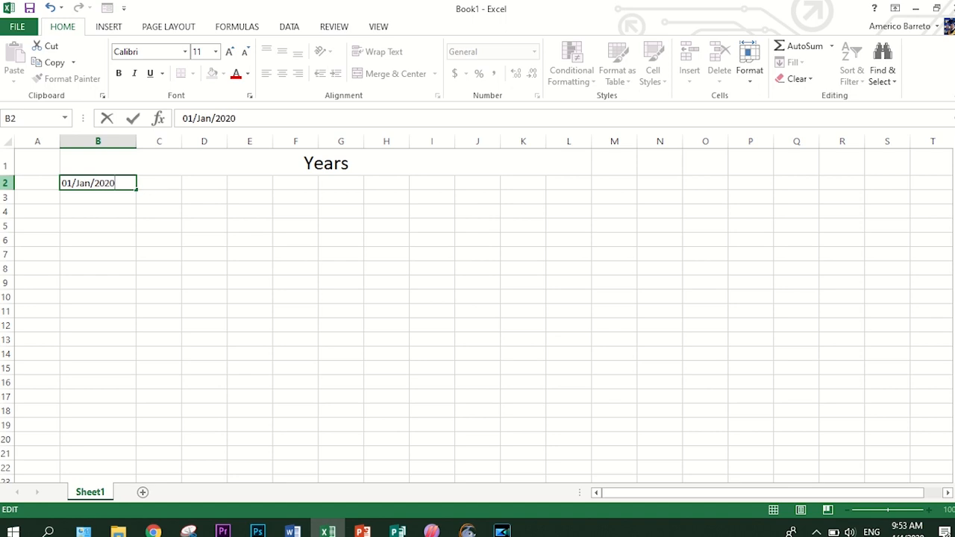
left_click(134, 120)
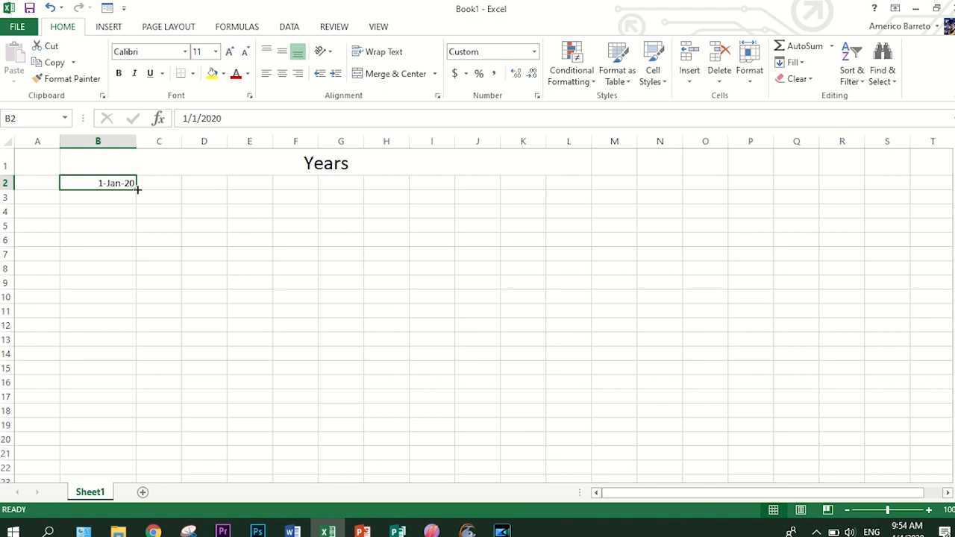
Autofill the daily date series from B2 down to B26 and apply the Long Date format to it.
left_click_drag(137, 190, 115, 300)
scroll(241, 386, "up", 5)
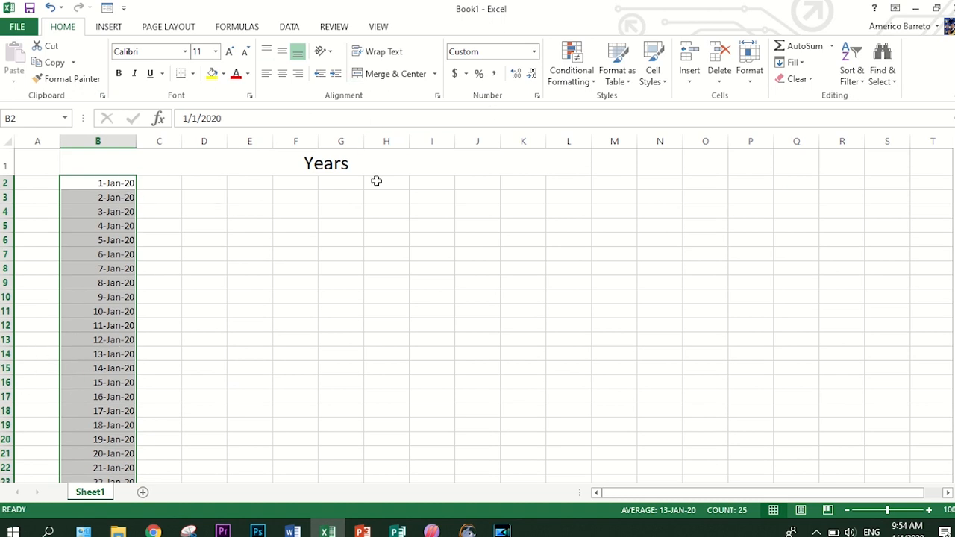
left_click(534, 52)
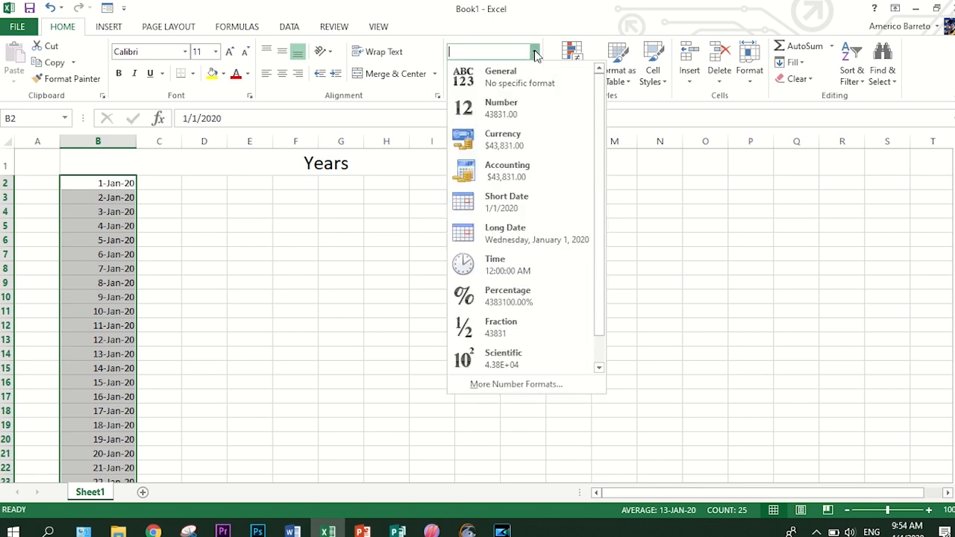
left_click(508, 234)
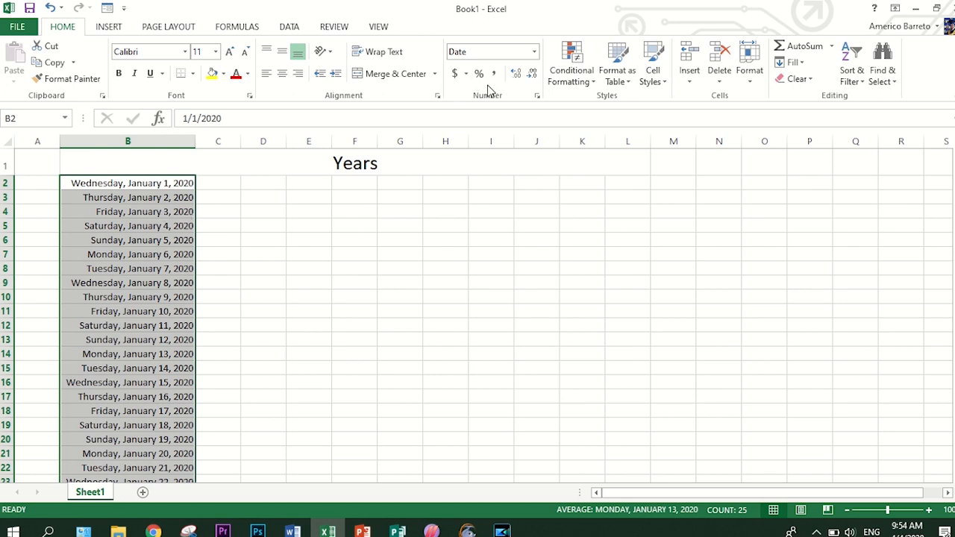
Change the dates in B2:B26 to the Short Date format and look through the filled series.
left_click(534, 51)
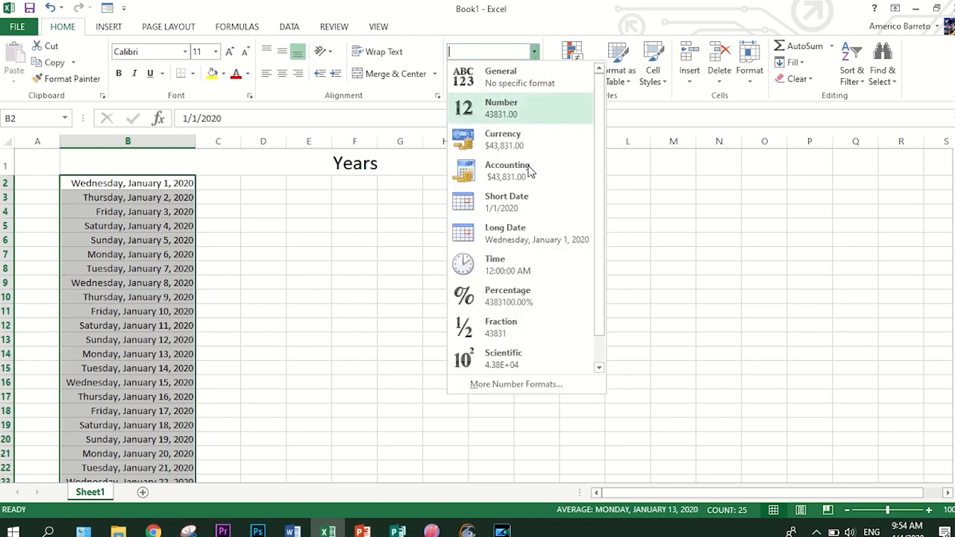
left_click(496, 206)
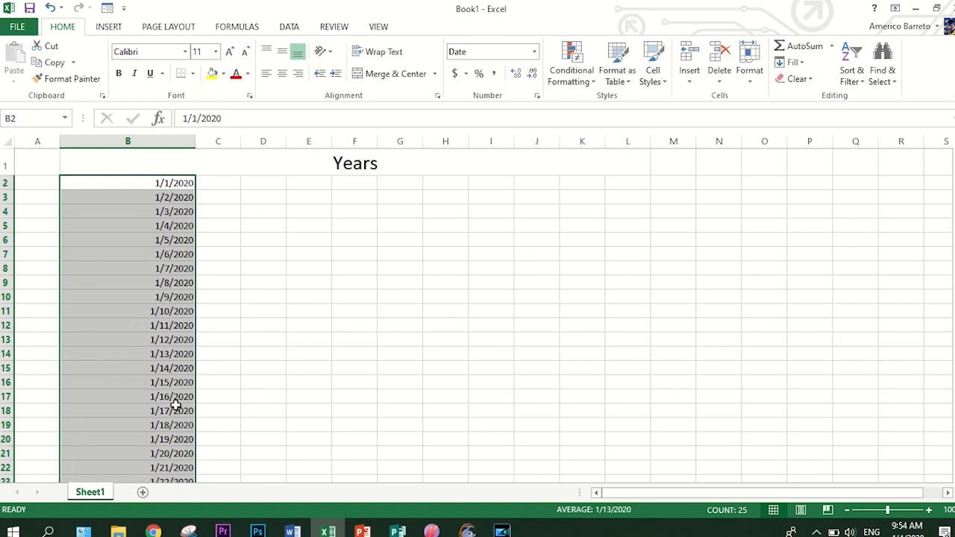
scroll(176, 405, "down", 2)
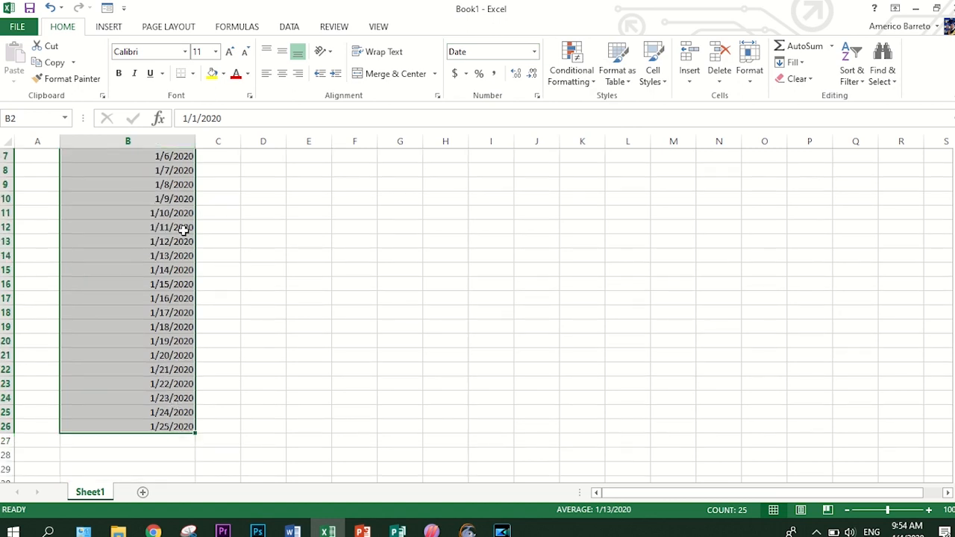
scroll(183, 230, "up", 2)
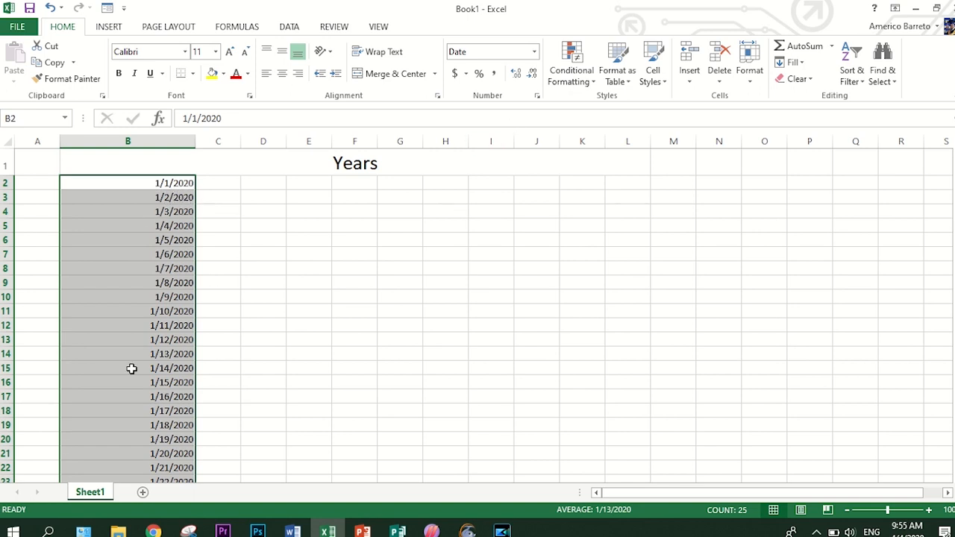
scroll(148, 353, "down", 4)
scroll(148, 353, "up", 4)
scroll(163, 215, "down", 5)
scroll(162, 214, "up", 2)
scroll(162, 213, "up", 3)
Enter the custom number format dd-mmmm-yyyy for the dates in B2:B26.
right_click(152, 247)
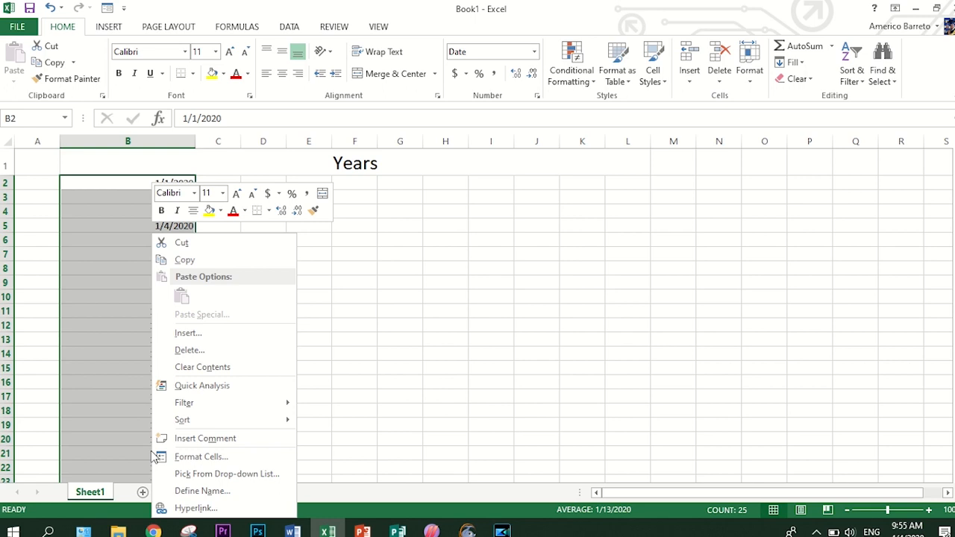
left_click(209, 456)
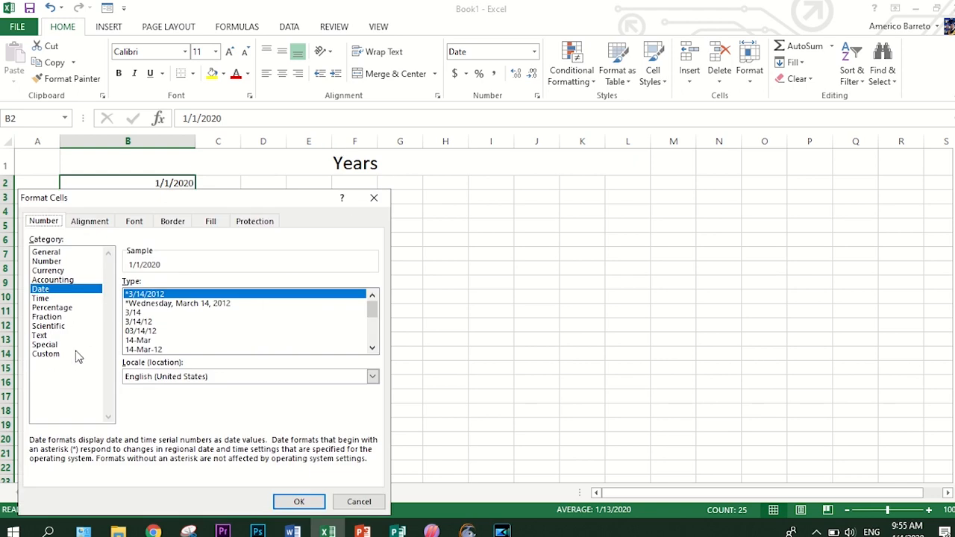
left_click(51, 356)
mouse_move(165, 297)
left_mouse_down()
mouse_move(92, 296)
mouse_move(154, 294)
mouse_move(108, 293)
left_mouse_up()
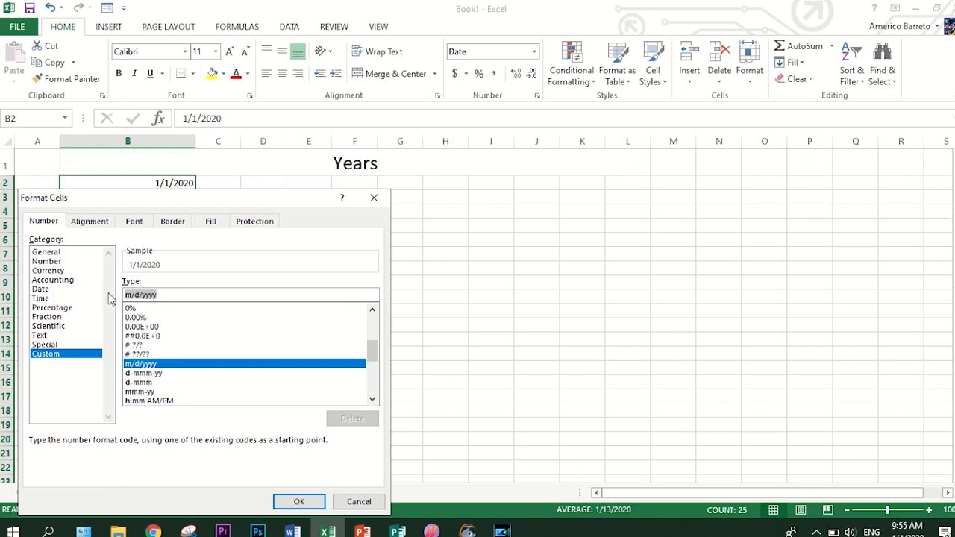
left_click(143, 336)
left_click_drag(166, 293, 124, 289)
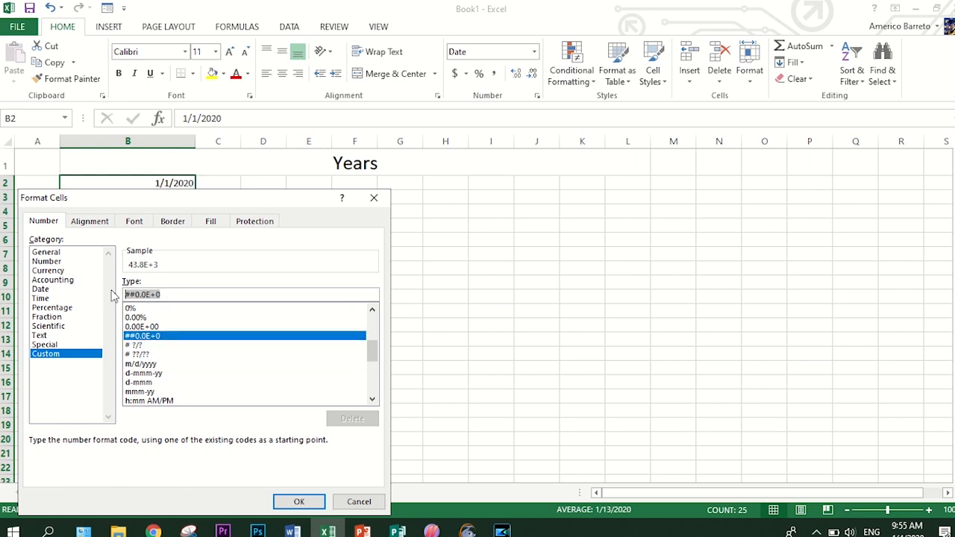
type("dd")
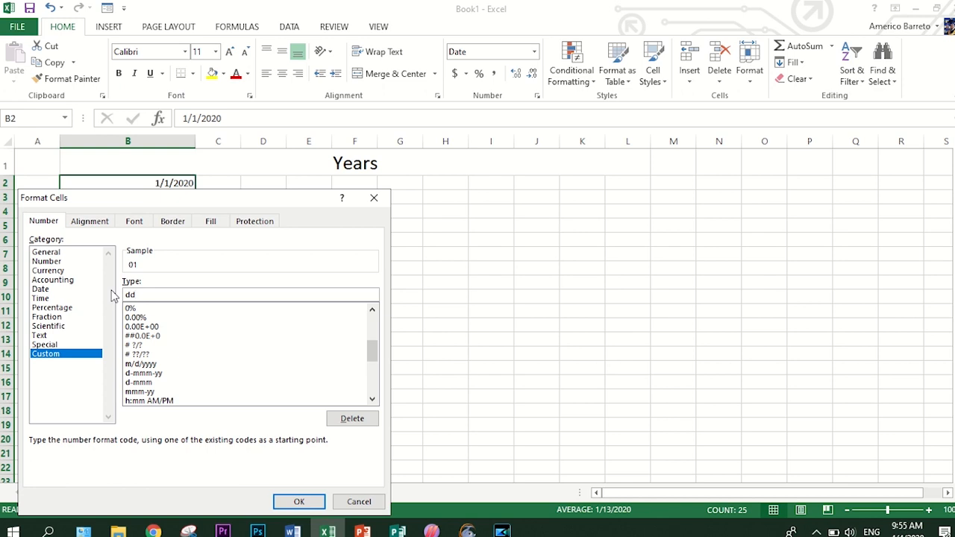
type("-mmm")
type("-yyy")
key("BackSpace")
type("y")
type("m")
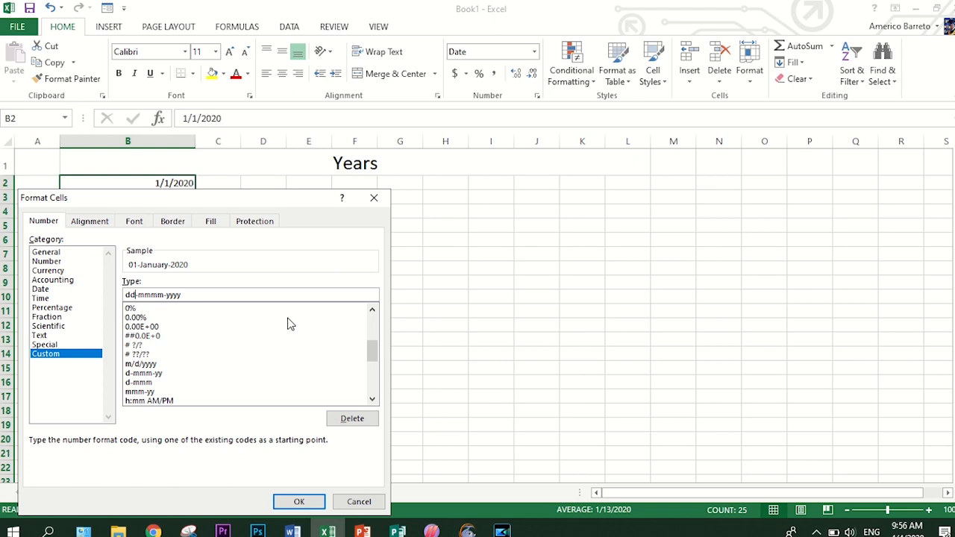
Try dddd as the day code in the custom format, restore it to dd, and apply the format to the dates.
type("dd")
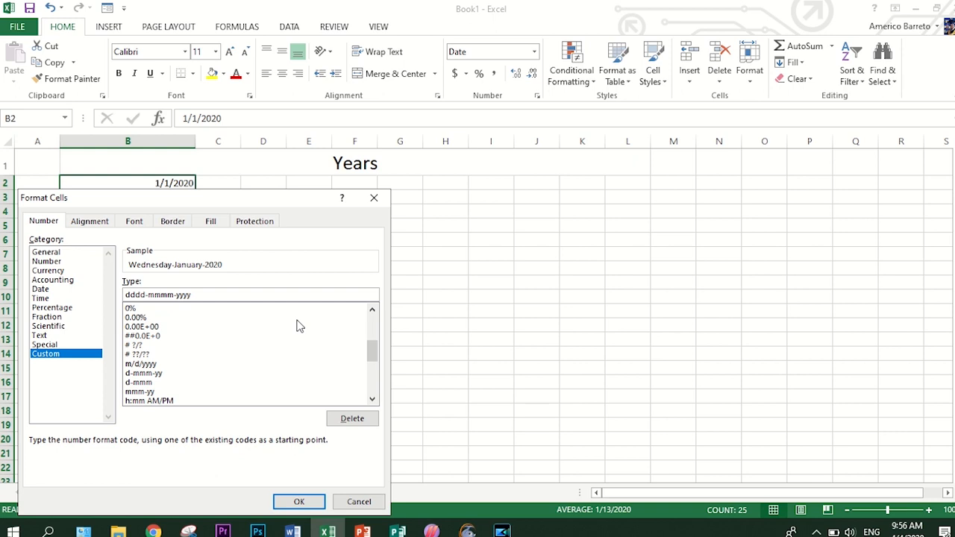
key("BackSpace")
key("BackSpace")
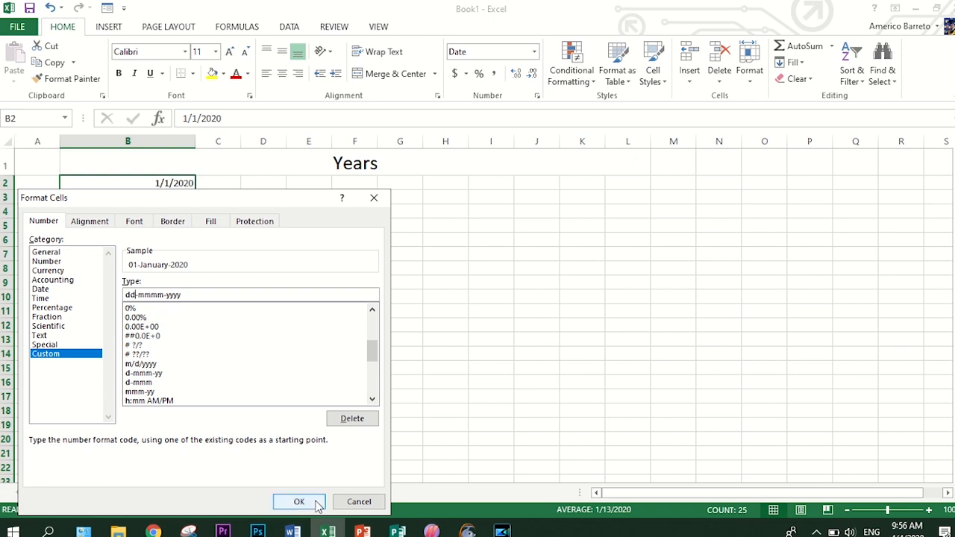
left_click(293, 504)
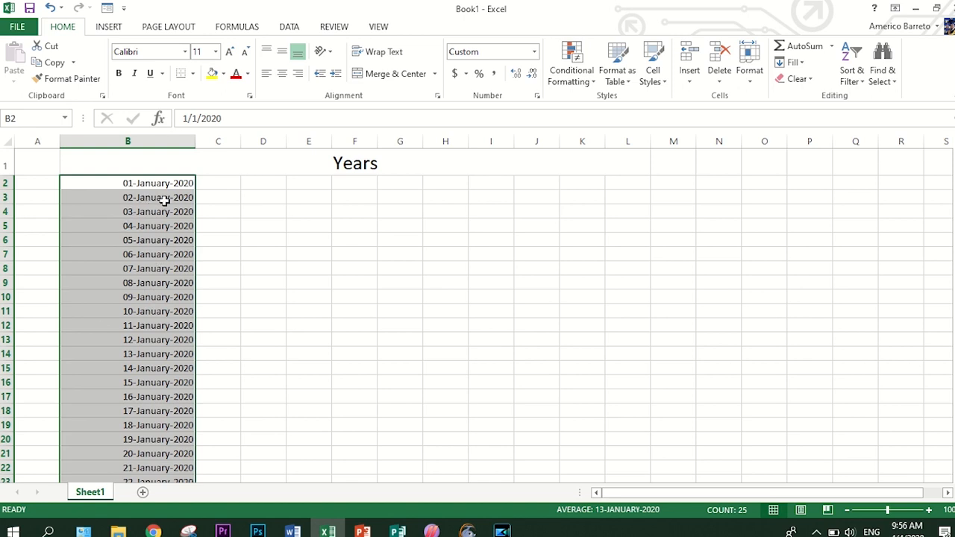
Apply the custom number format mmm-dd-yy to the dates in B2:B26.
right_click(156, 235)
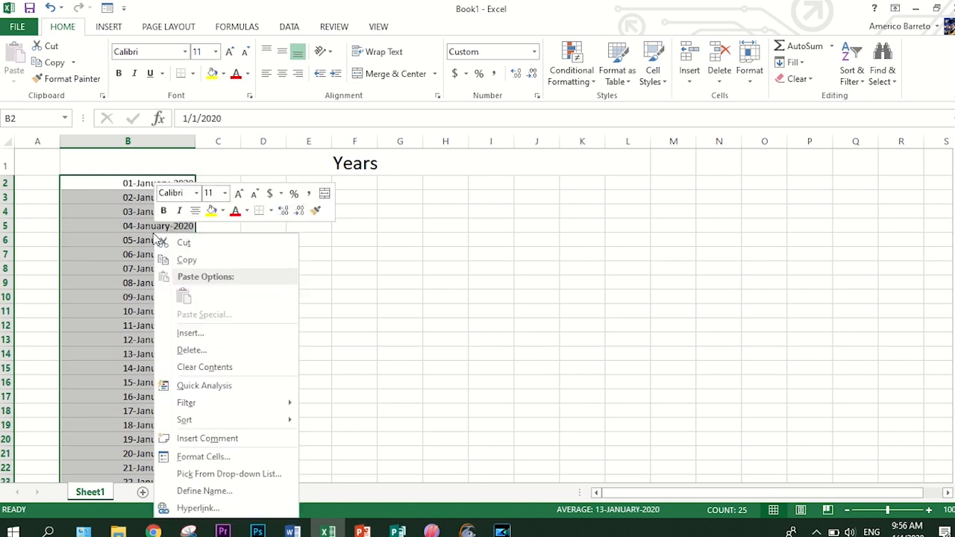
left_click(536, 54)
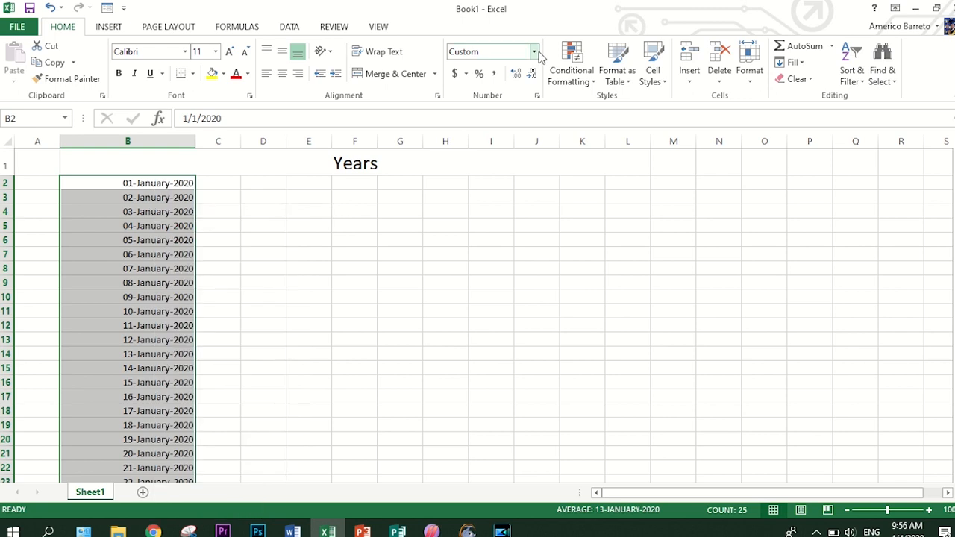
left_click(534, 52)
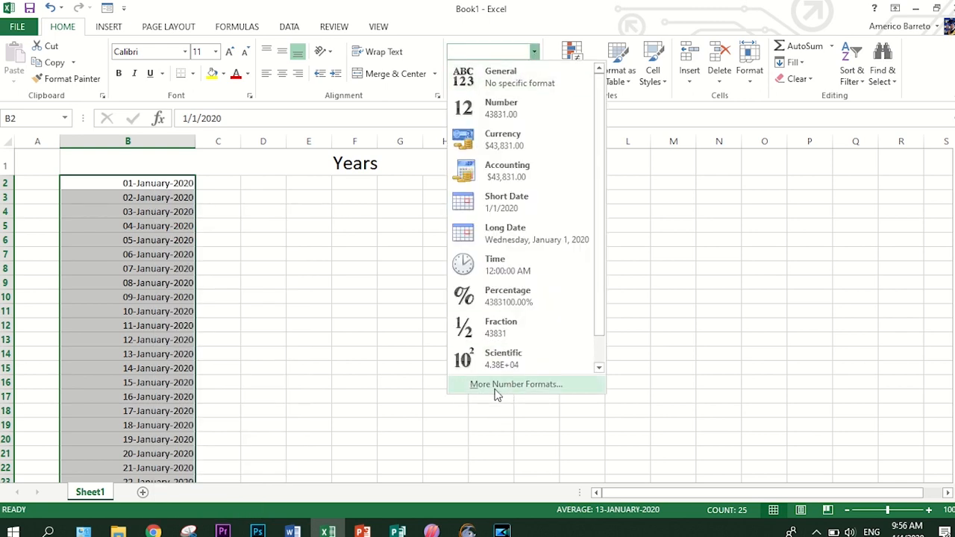
left_click(523, 387)
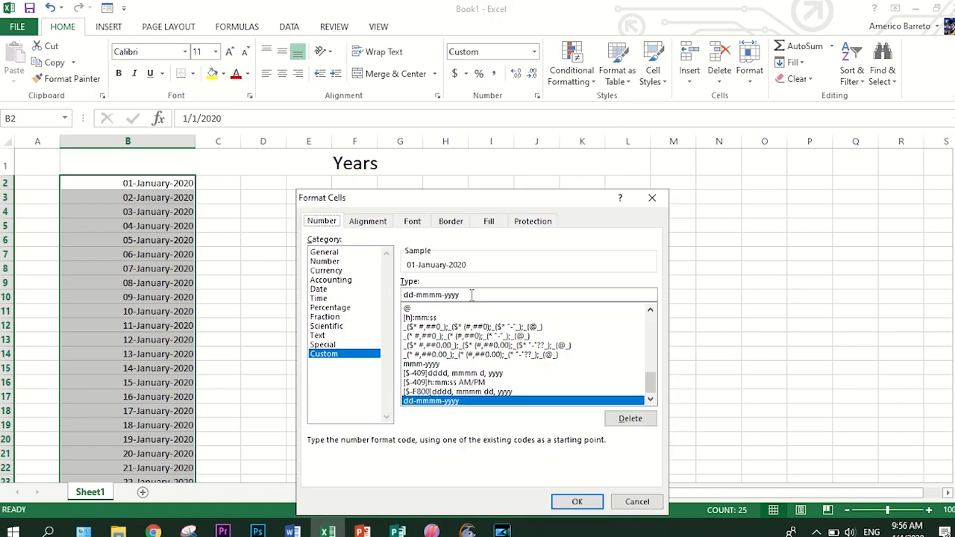
left_click_drag(471, 295, 349, 297)
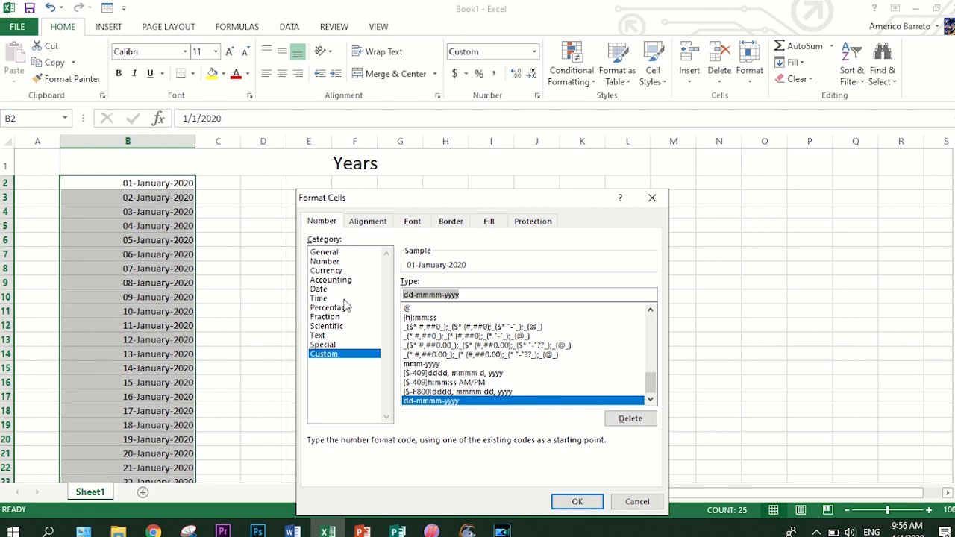
type("mm")
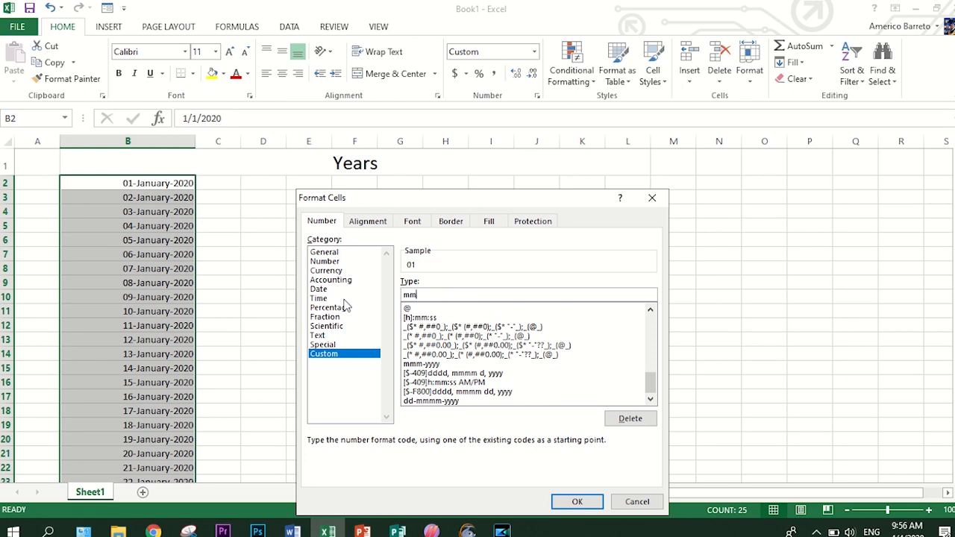
type("m-dd-yy")
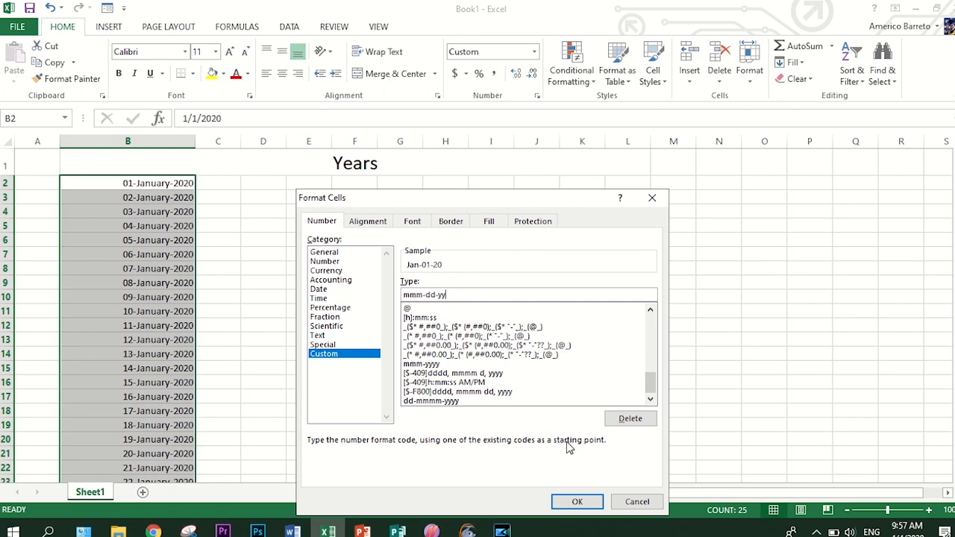
left_click(575, 502)
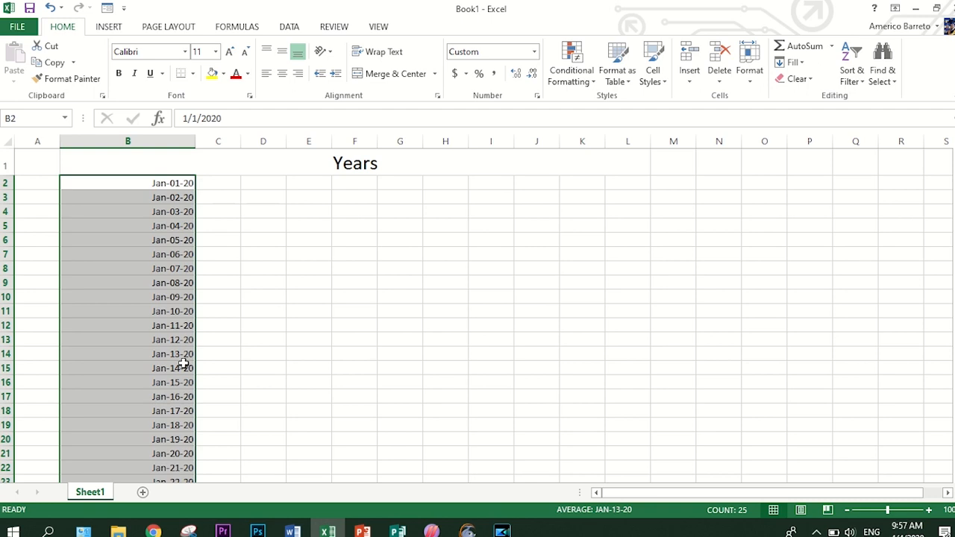
Apply the custom number format mmmm-dd-yyyy to the dates in B2:B26 and look through the series.
right_click(125, 212)
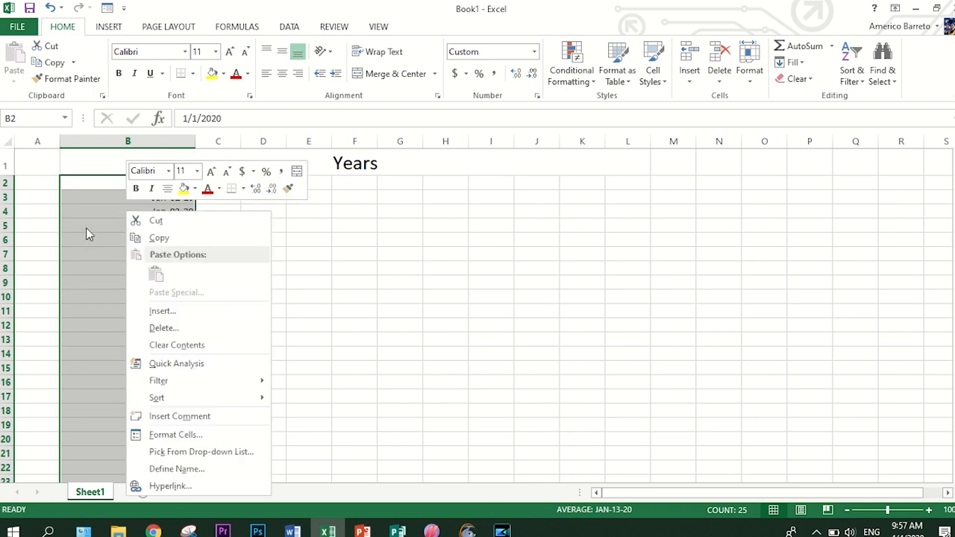
left_click(165, 436)
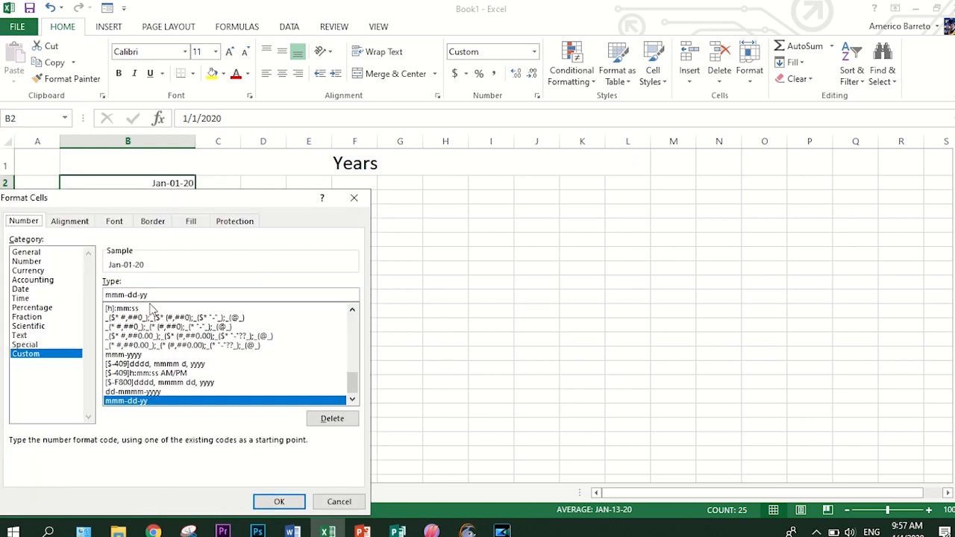
left_click_drag(165, 294, 79, 295)
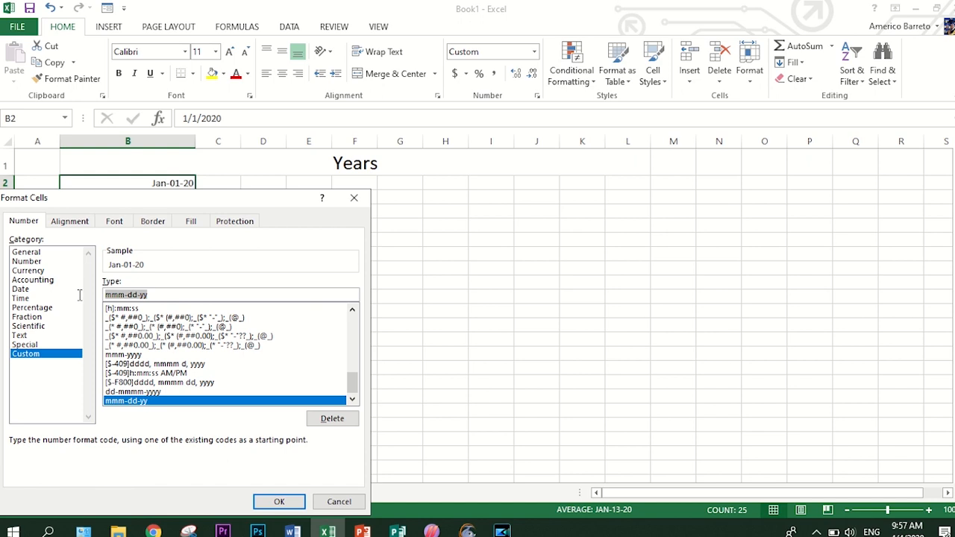
type("mmm")
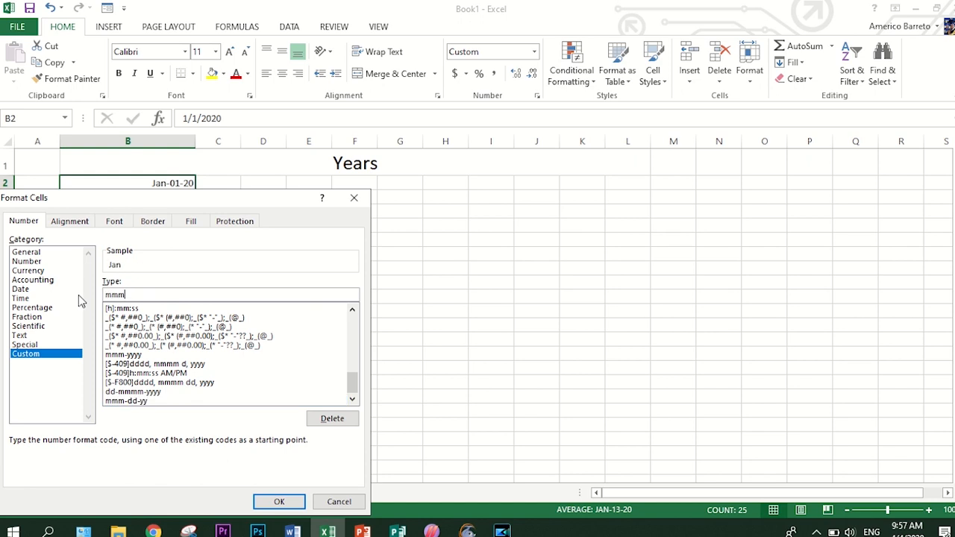
type("m-dd-yyyy")
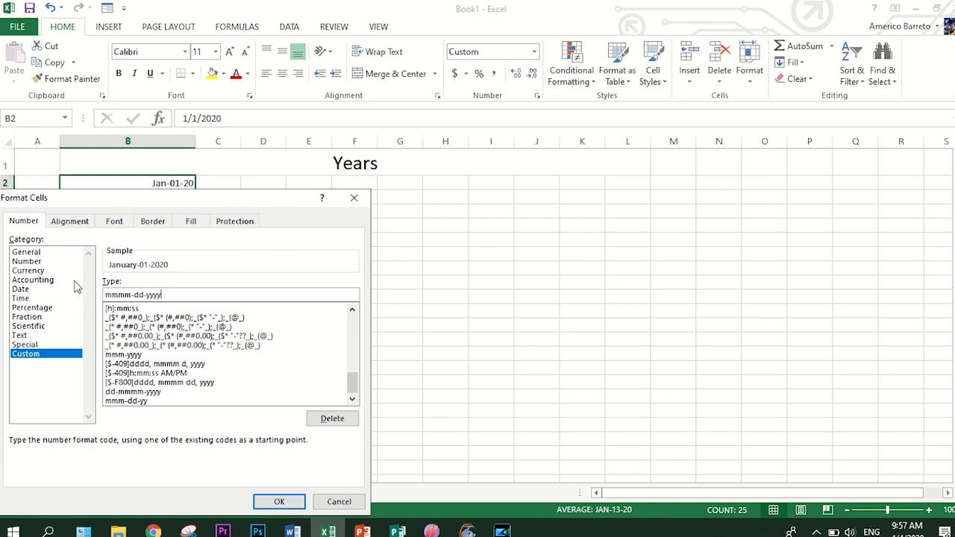
left_click(273, 503)
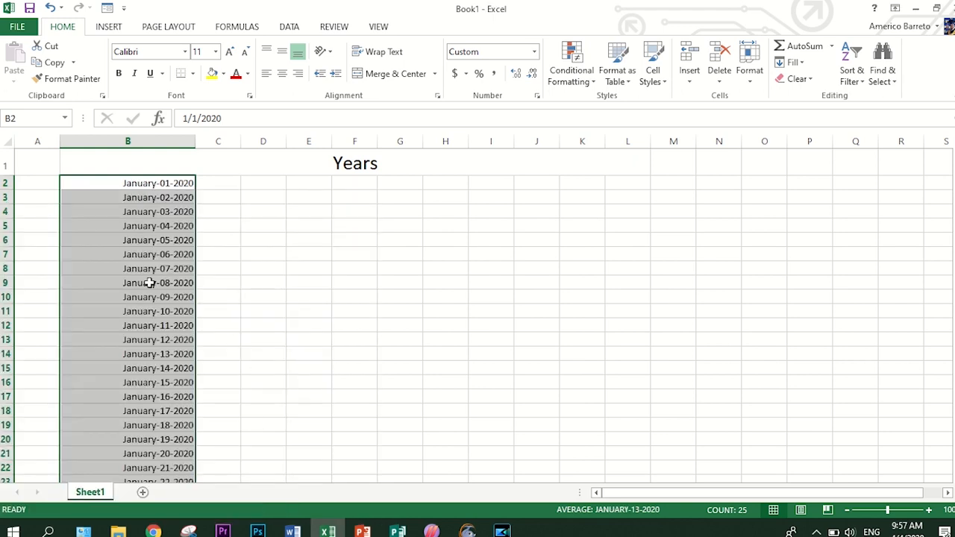
scroll(149, 283, "down", 5)
scroll(149, 283, "up", 5)
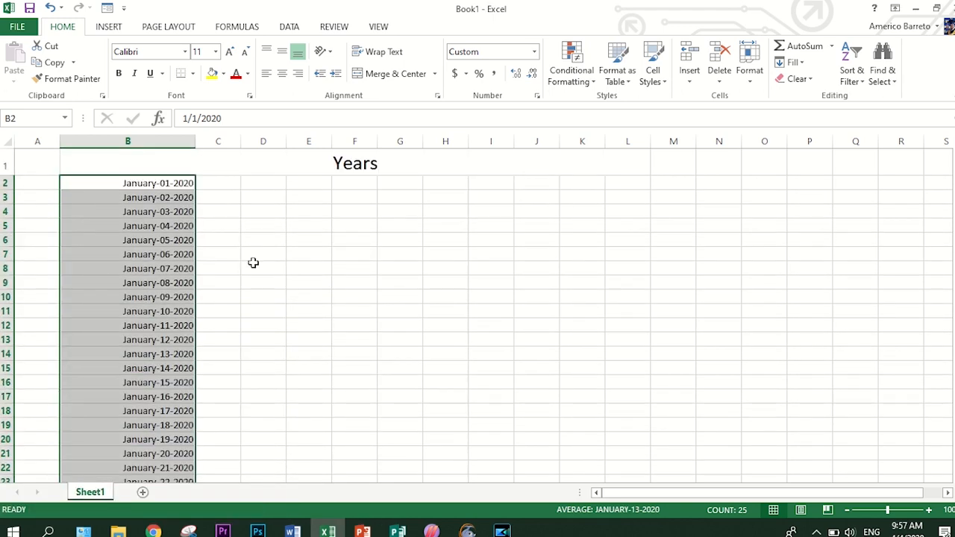